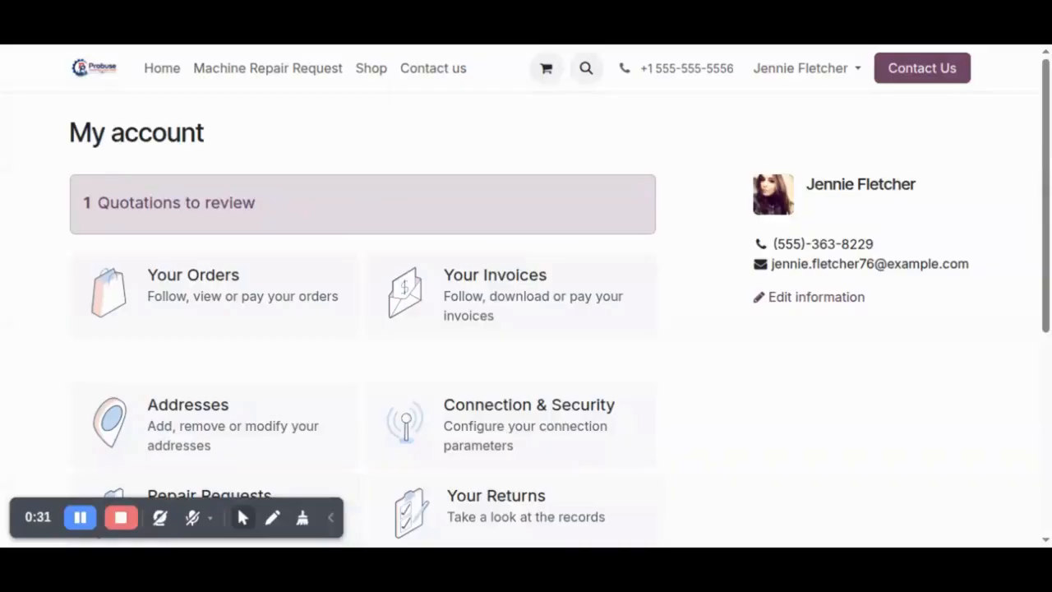
Open the most recent sales order from the customer's order list in the portal account
click(196, 311)
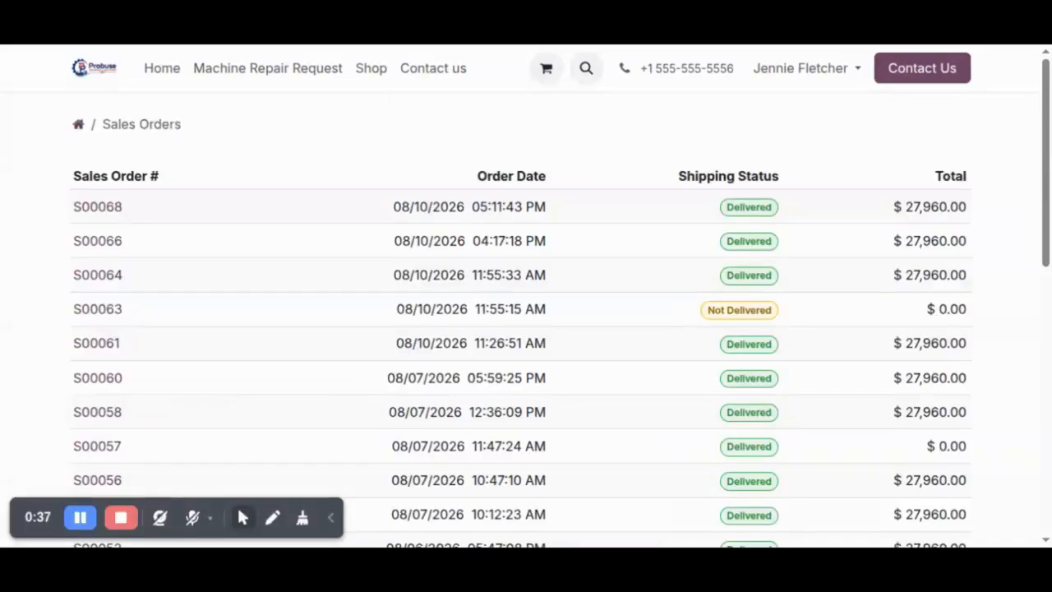
click(118, 210)
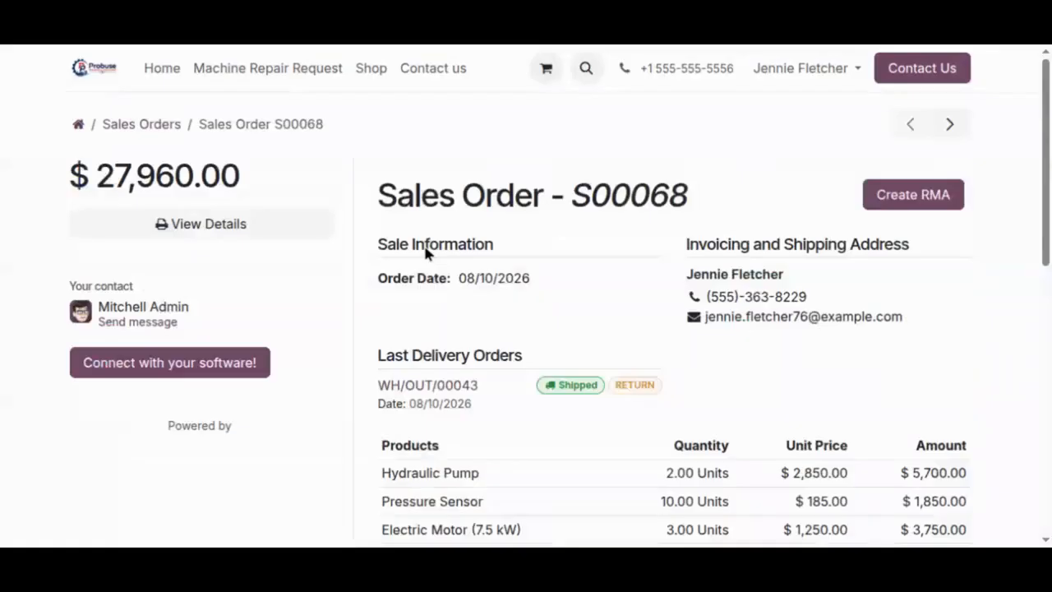
drag(380, 202, 667, 211)
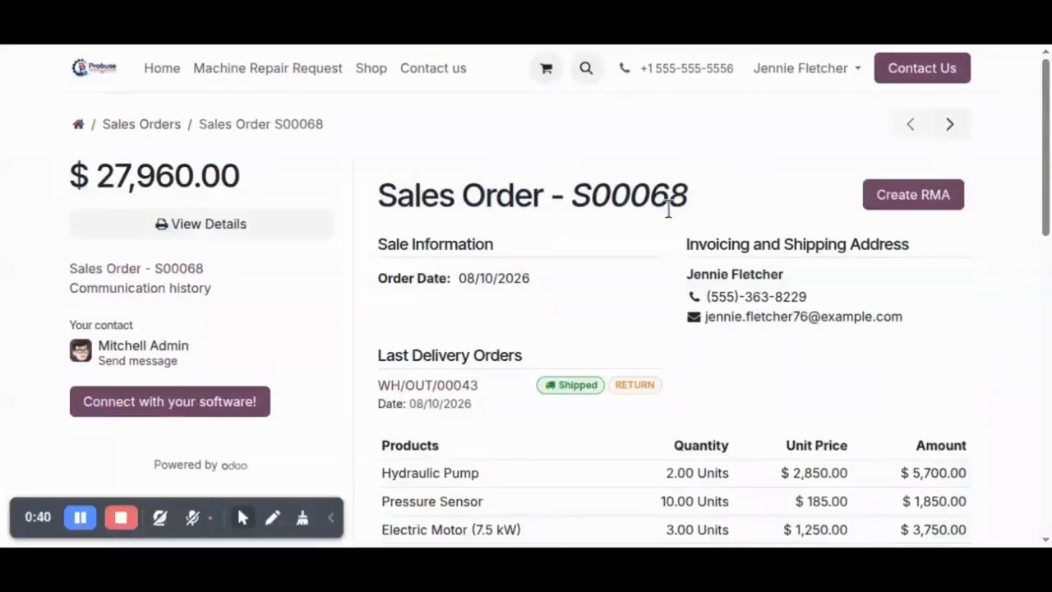
triple_click(667, 210)
click(662, 210)
click(142, 124)
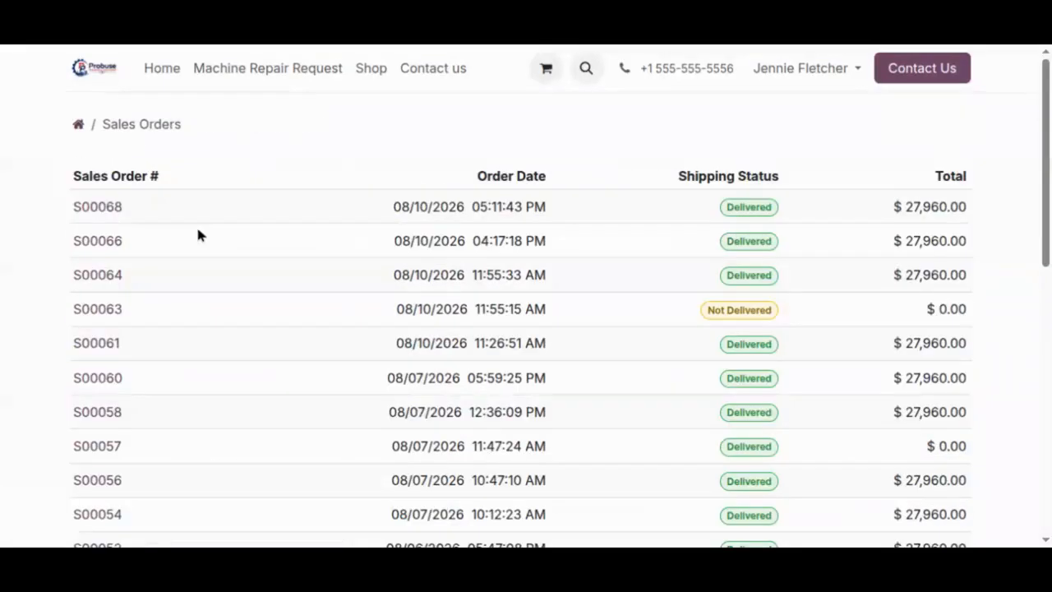
click(101, 212)
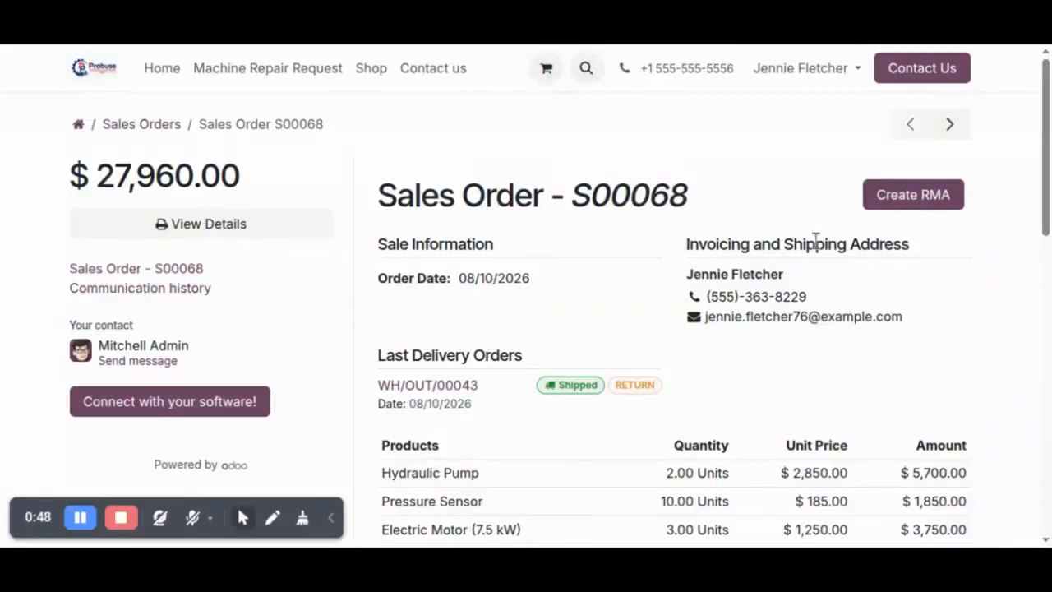
Start a Return Material Authorization request for the open sales order
click(915, 199)
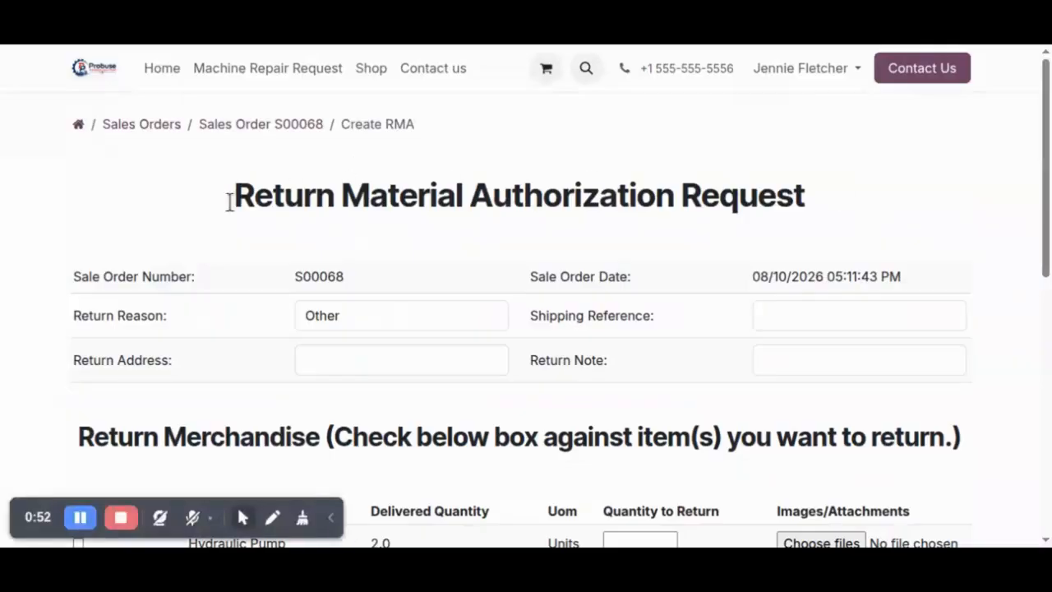
drag(222, 205, 846, 209)
click(846, 209)
click(303, 125)
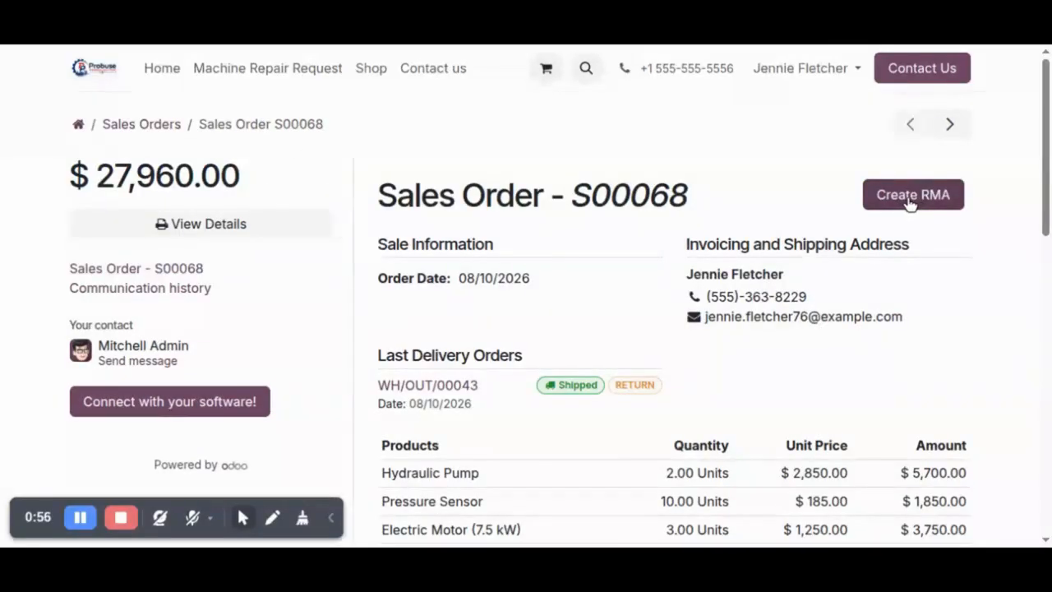
click(912, 202)
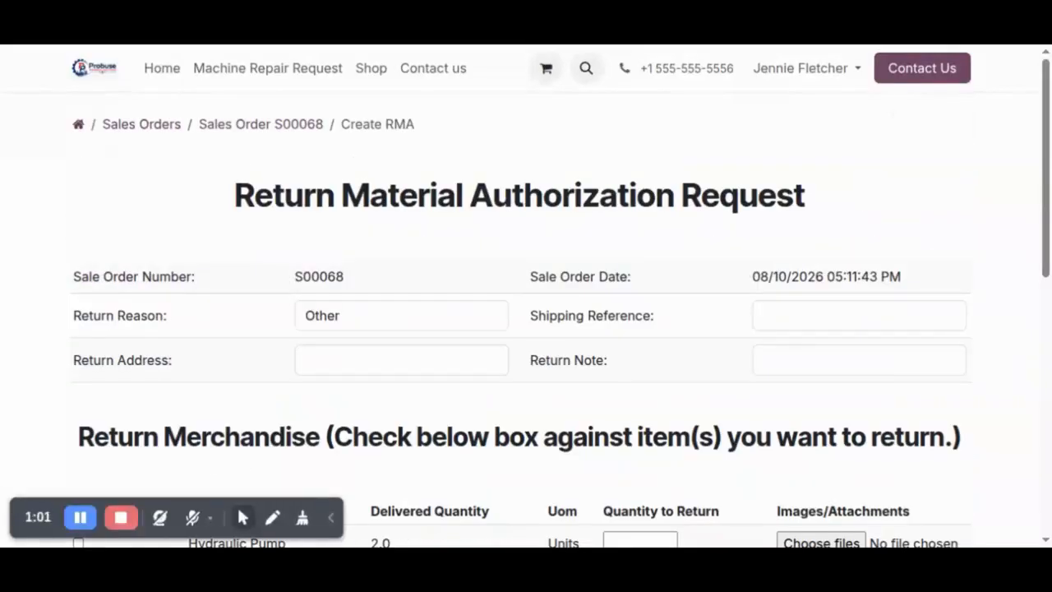
Set the return reason to Damage in Shipping and fill in the return address
click(343, 324)
click(343, 324)
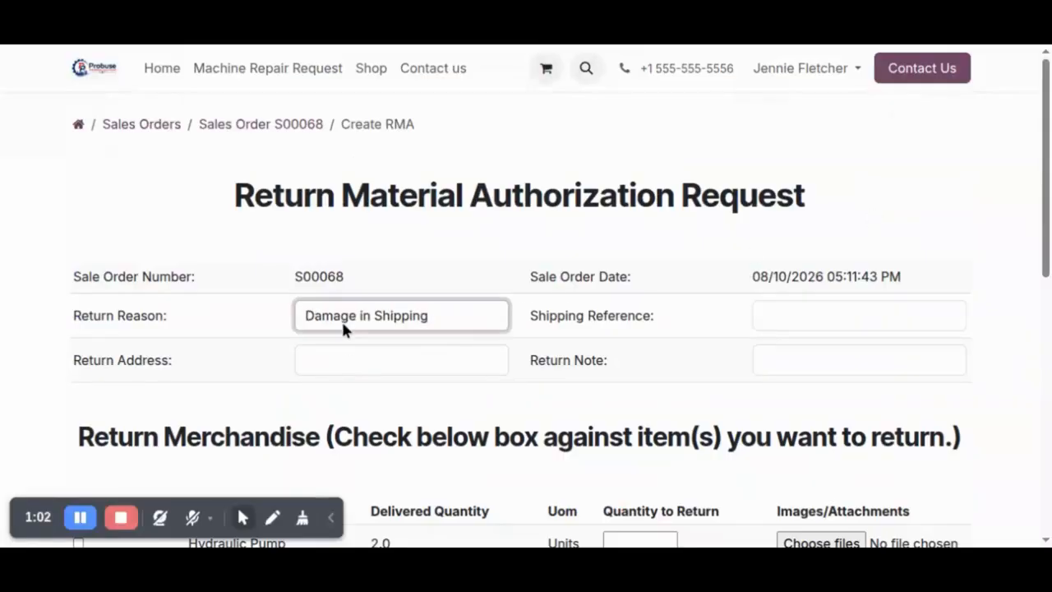
click(339, 363)
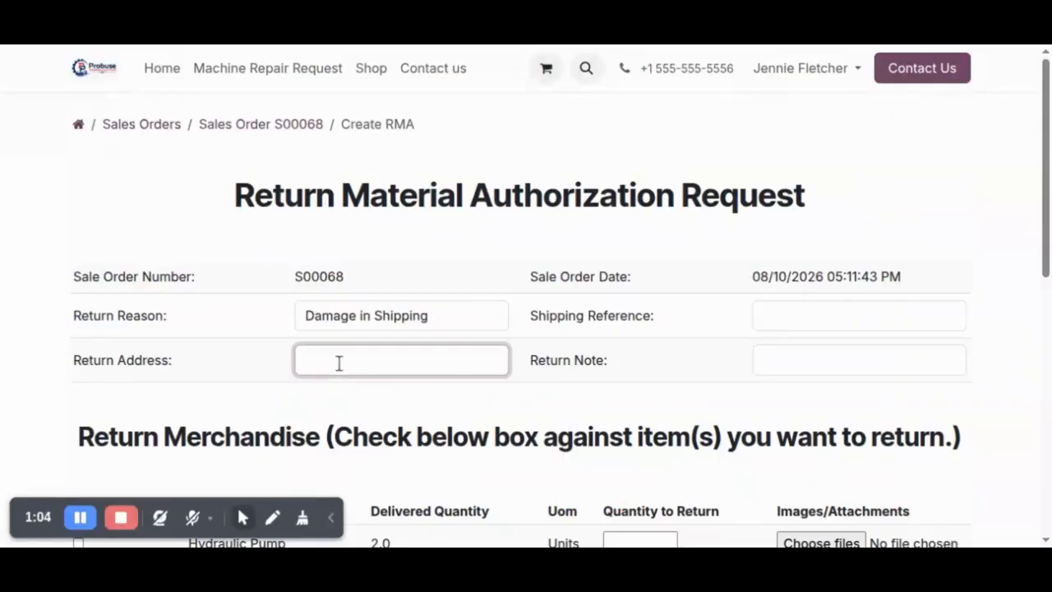
text(Silicon Tower)
key(Tab)
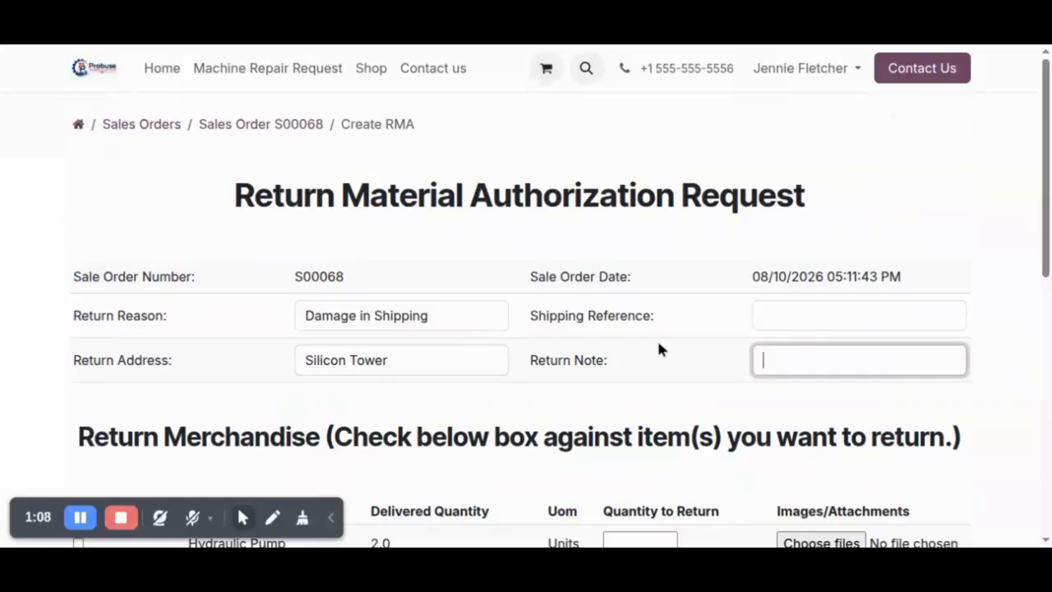
Enter the delivery order number as the shipping reference and the return note "Some of parts are crashed"
click(810, 314)
text(WH/OUT/00043)
click(801, 344)
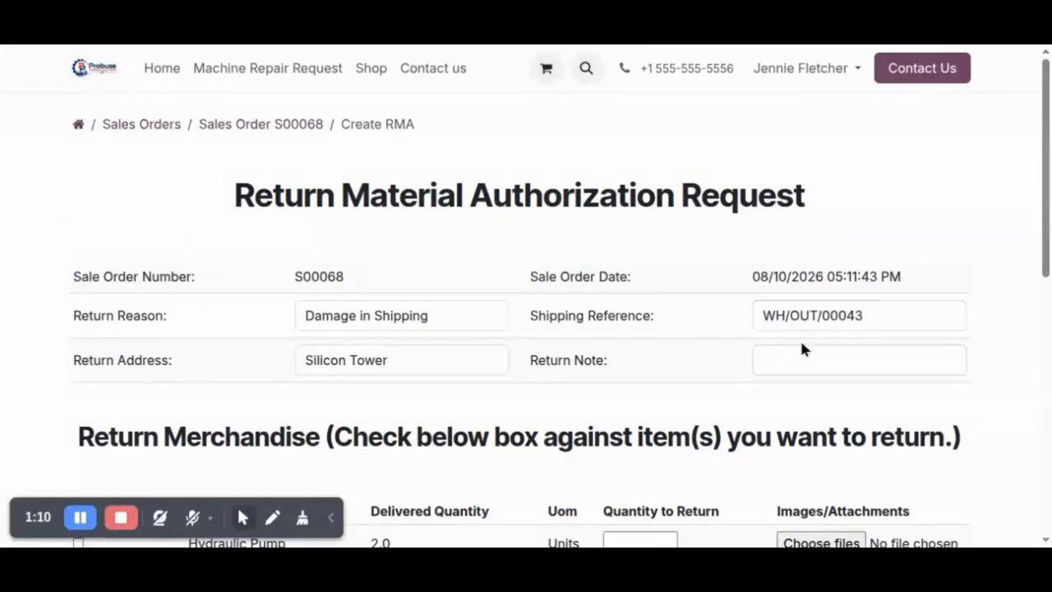
click(802, 352)
text(Some o)
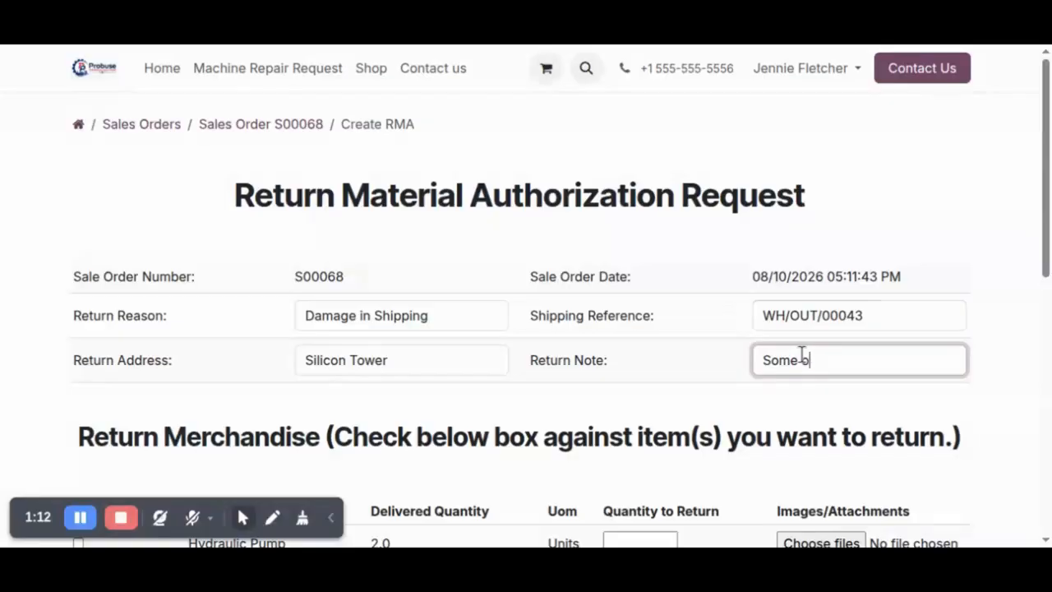
text(f parts are)
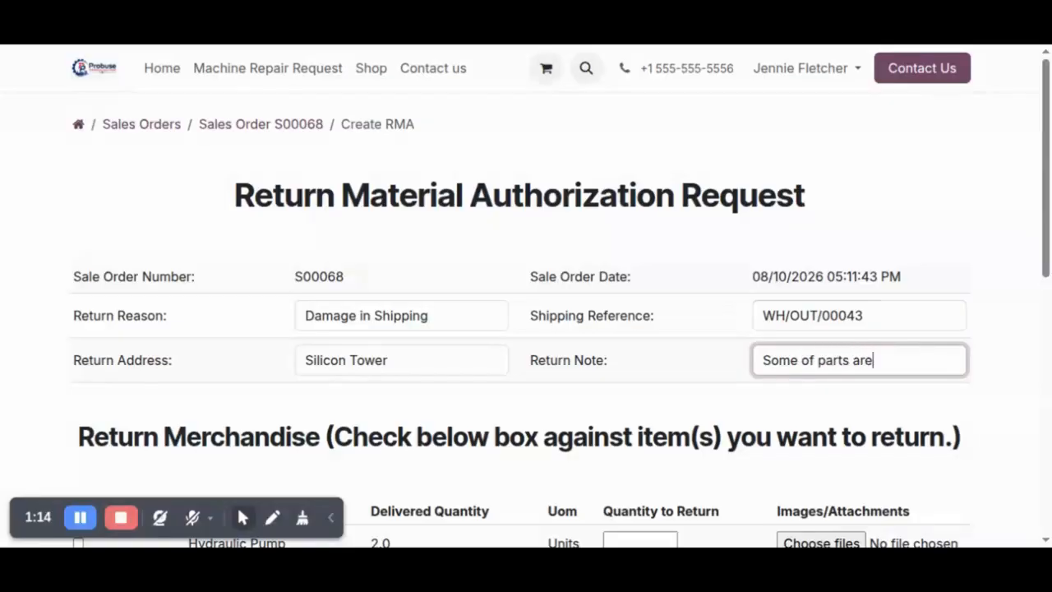
text( crashed)
Tick all products except Hydraulic Cylinder for return, with quantities 1 for Hydraulic Pump, 5 for Pressure Sensor and 2 for Electric Motor (7.5 kW)
scroll(799, 353, down, 5)
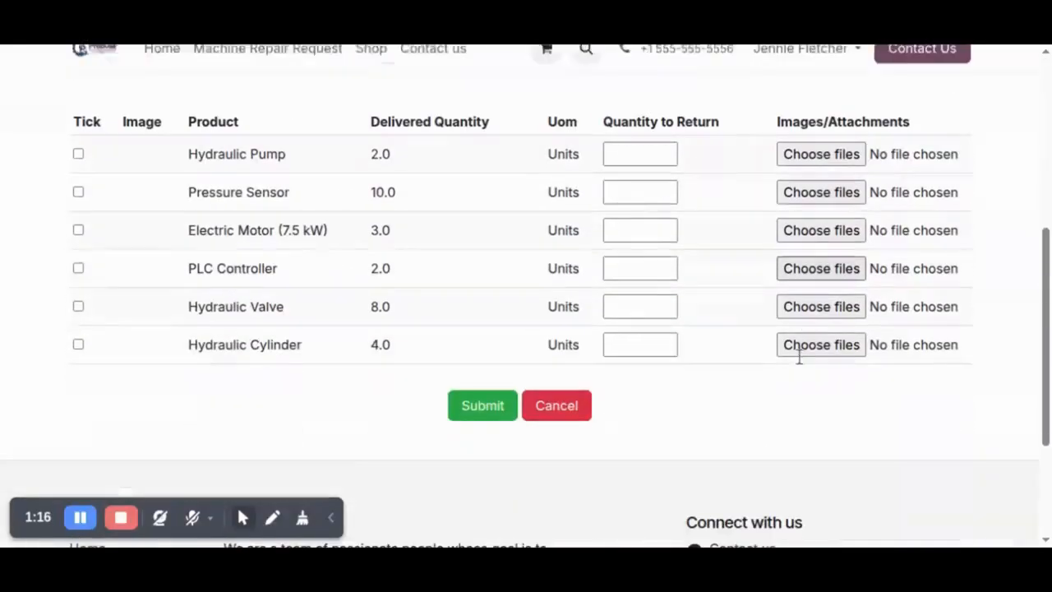
click(78, 155)
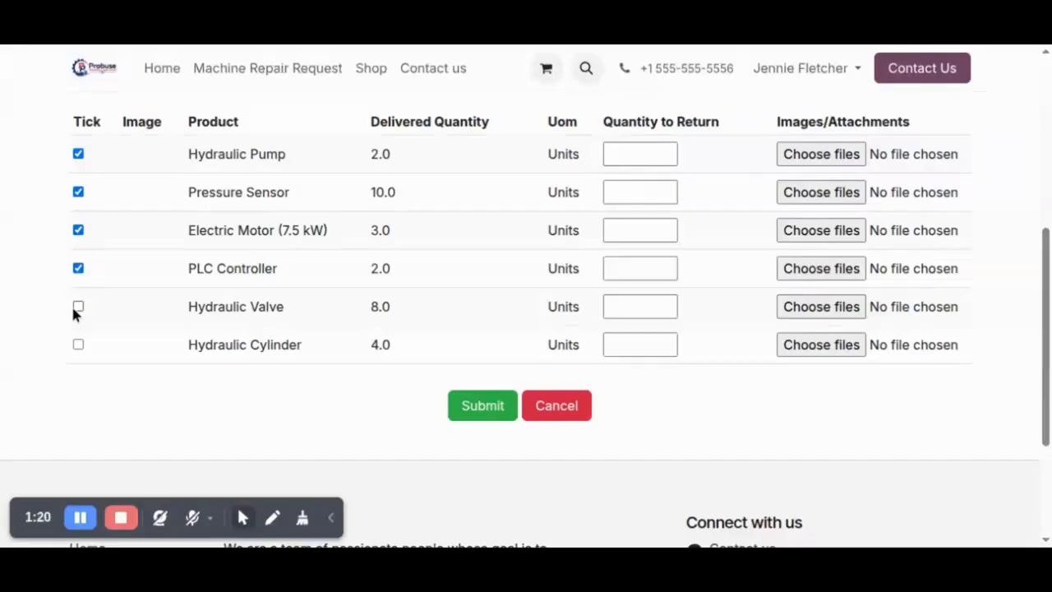
click(622, 151)
text(1)
click(626, 187)
text(5)
click(626, 229)
text(2)
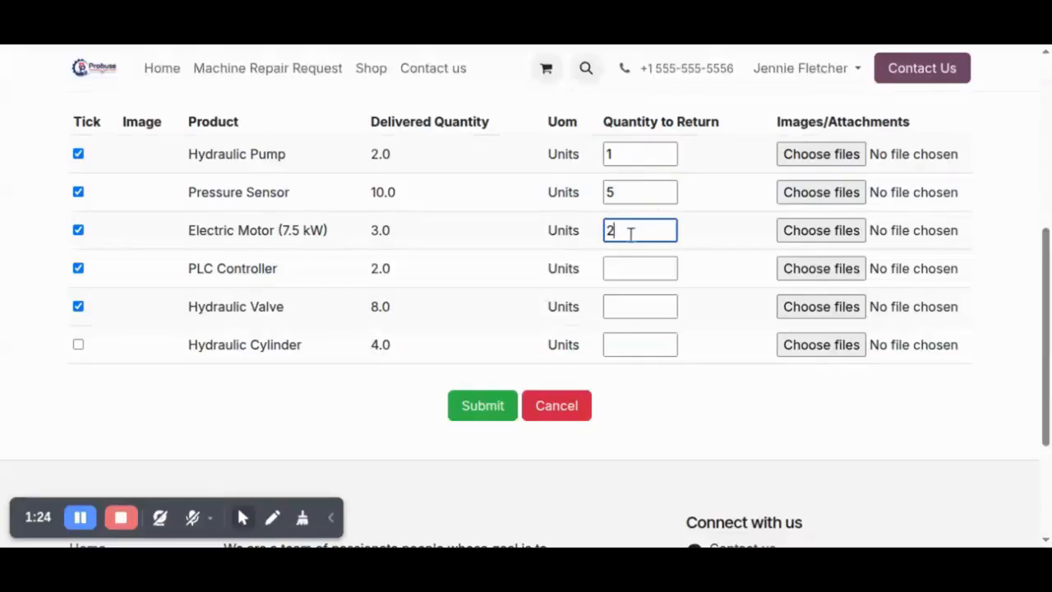
Set the quantity to return to 1 for PLC Controller and 4 for Hydraulic Valve
click(635, 267)
text(1)
click(637, 302)
text(4)
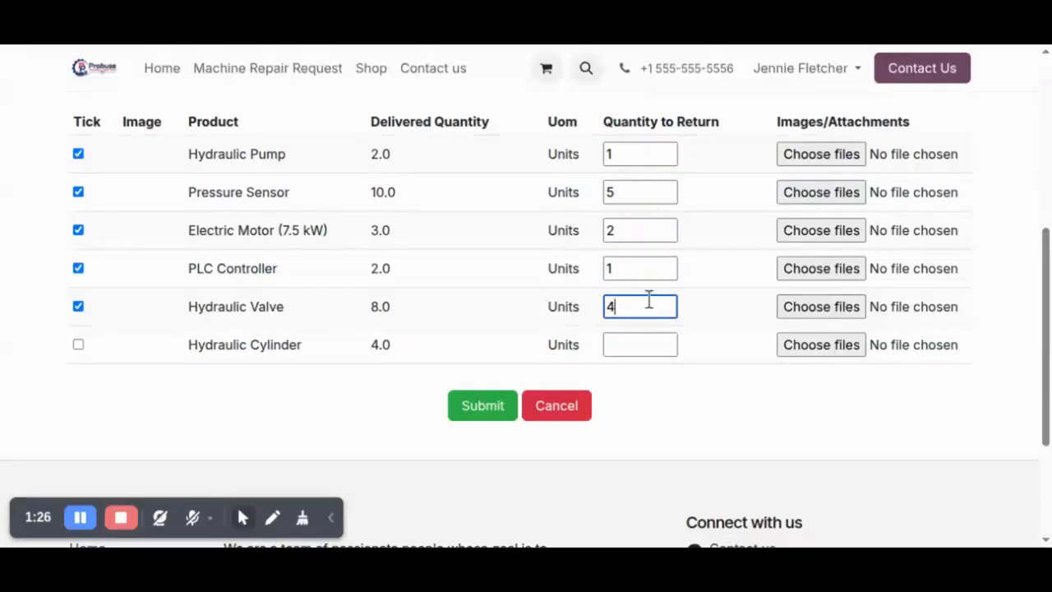
click(705, 284)
Submit the completed return request and read through the confirmation message
scroll(690, 300, up, 5)
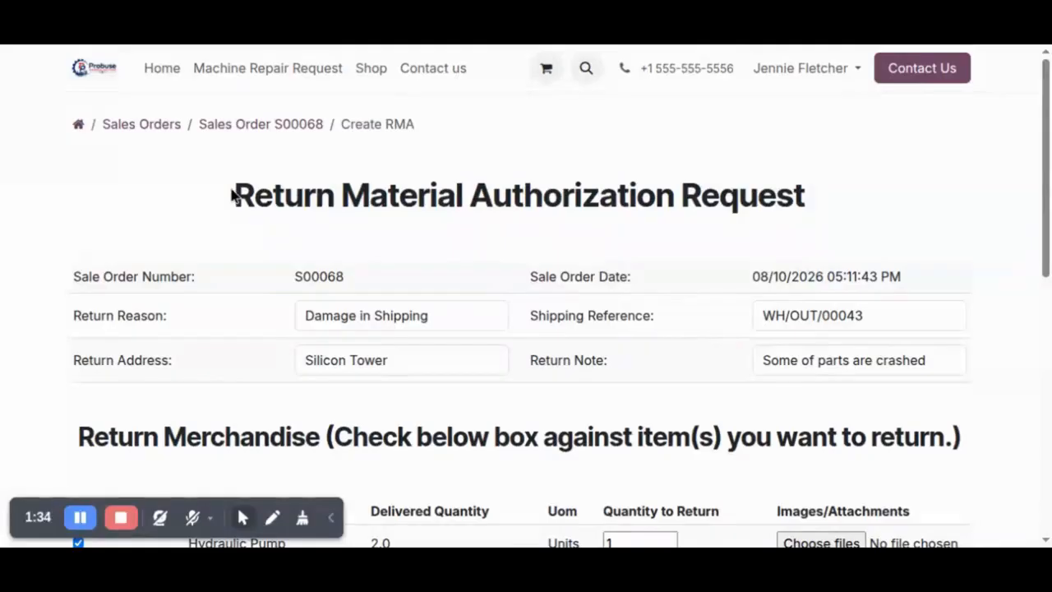
drag(235, 198, 733, 203)
click(734, 203)
scroll(733, 205, down, 2)
scroll(735, 210, down, 4)
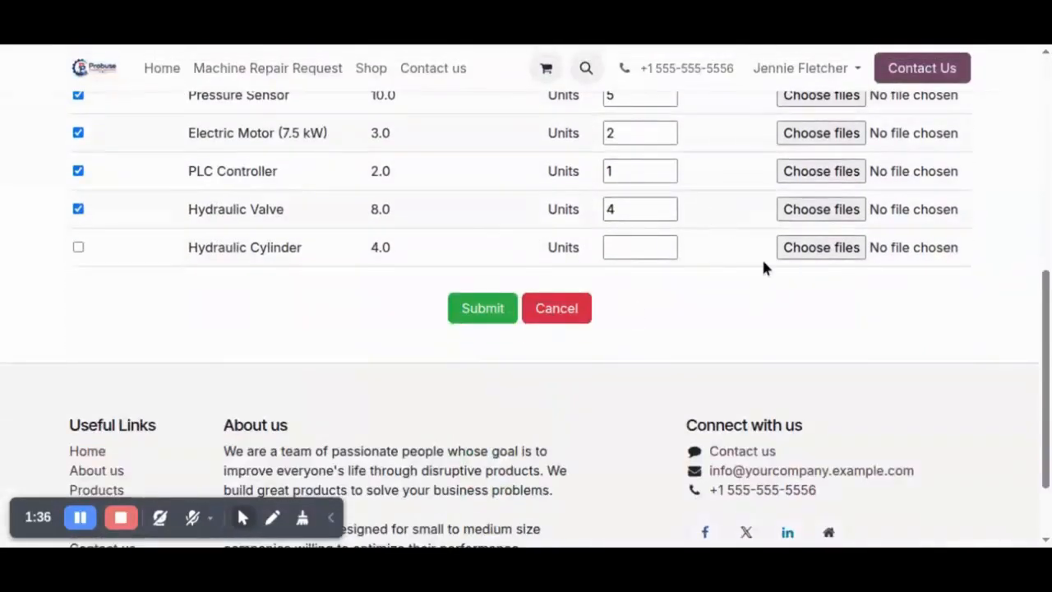
click(482, 317)
drag(187, 271, 398, 283)
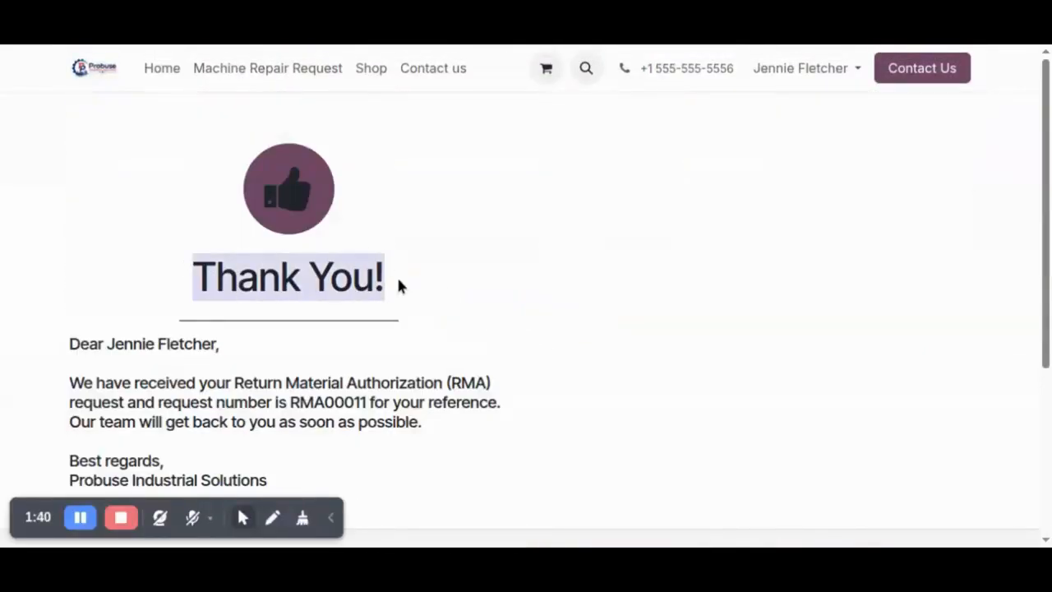
click(398, 282)
scroll(397, 283, down, 1)
drag(70, 246, 413, 402)
click(412, 402)
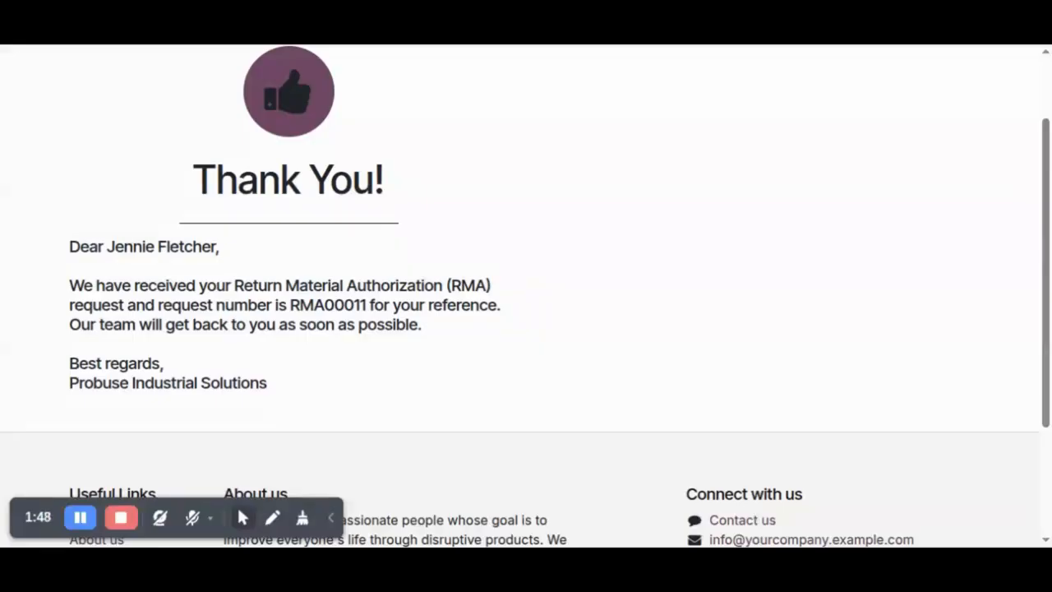
Open the newest return order from Your Returns in the customer's account
scroll(827, 104, up, 2)
click(805, 67)
click(810, 105)
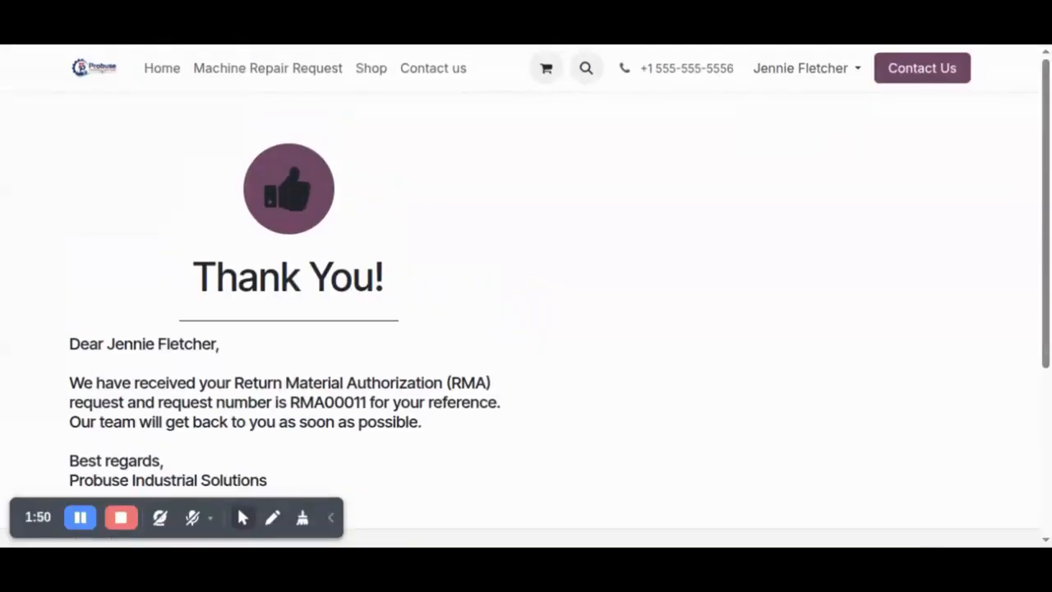
scroll(490, 364, down, 2)
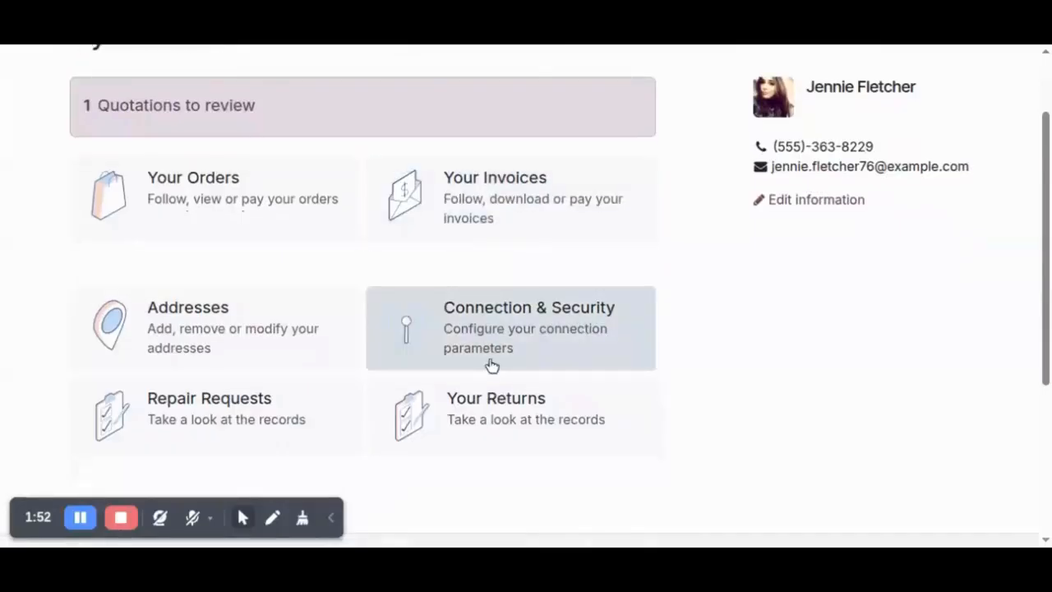
click(495, 405)
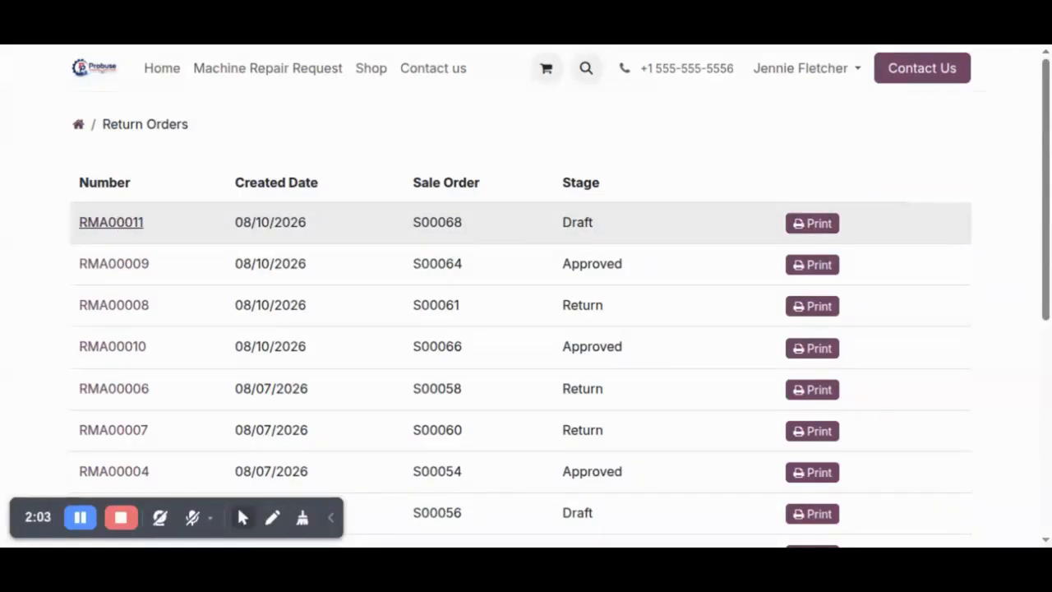
click(121, 223)
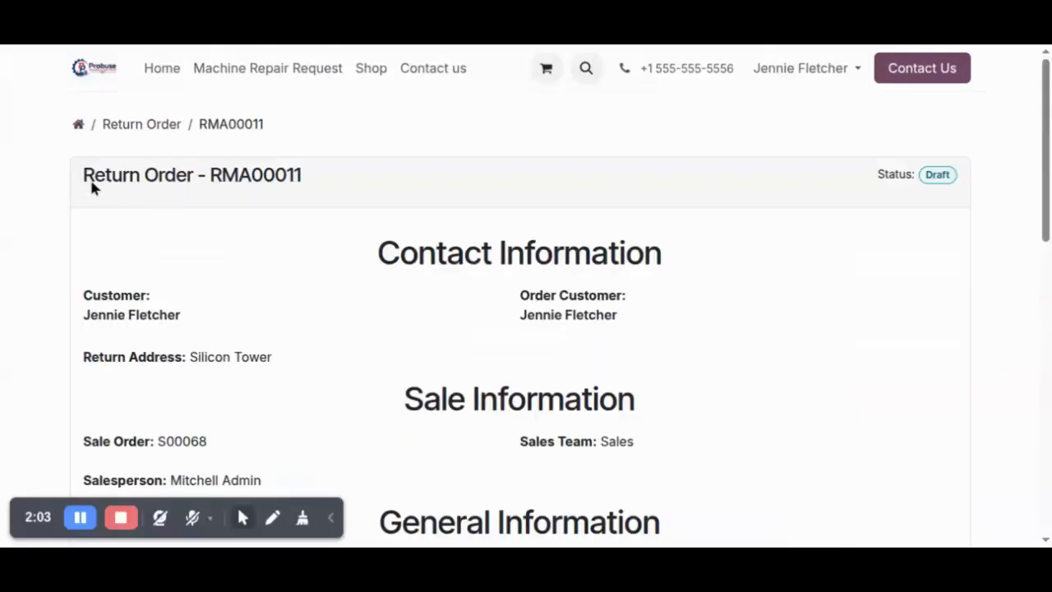
Review the return order's number, status, general information, order lines and reason details
drag(83, 175, 321, 178)
click(332, 175)
drag(873, 169, 988, 176)
click(957, 182)
scroll(372, 296, down, 2)
scroll(496, 270, down, 5)
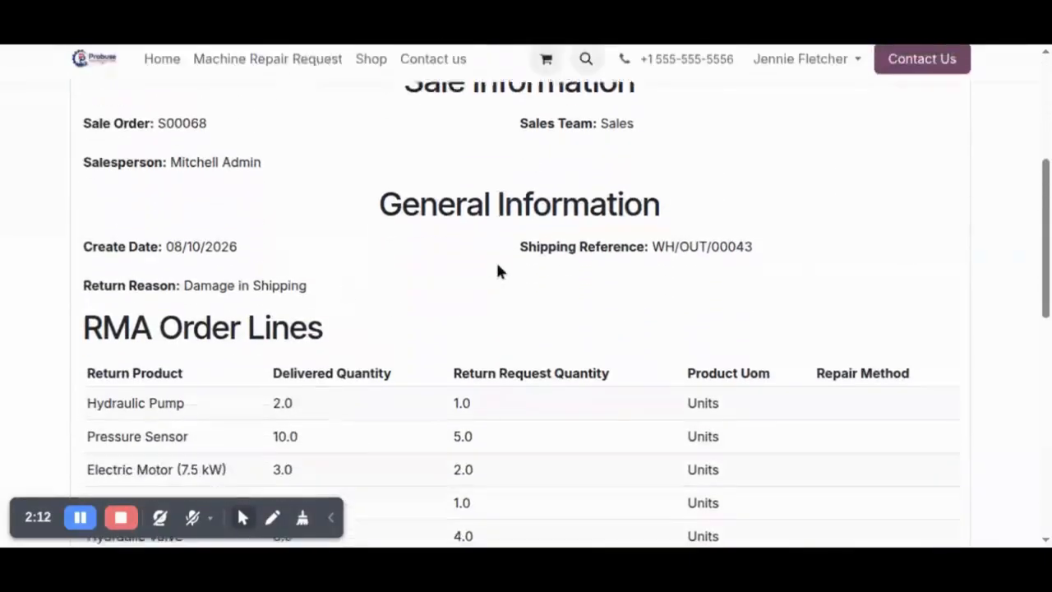
scroll(289, 369, down, 4)
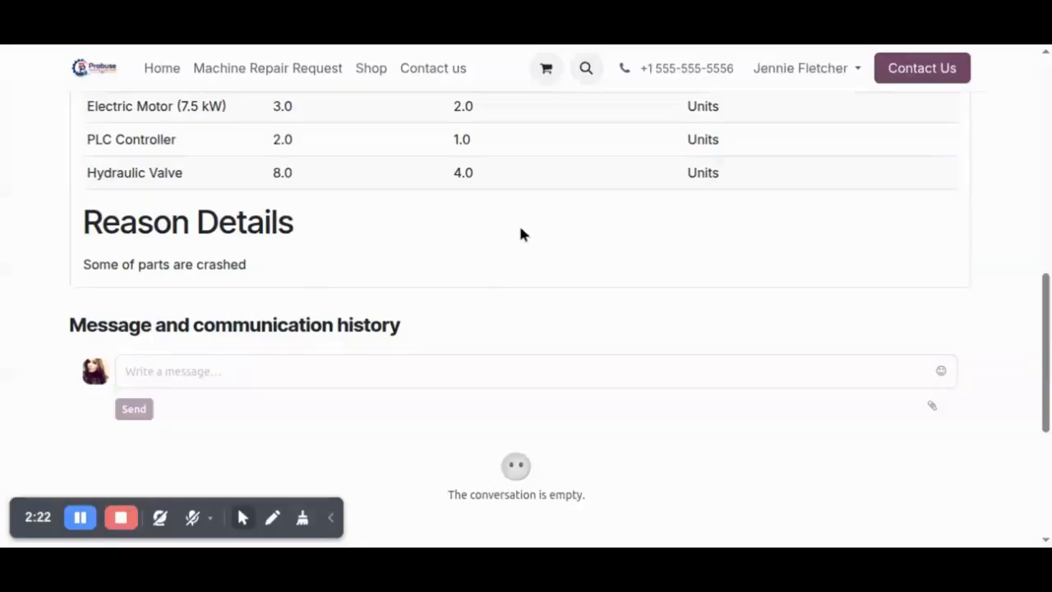
Log out of the customer's portal account and sign in as the administrator
scroll(520, 230, up, 10)
click(809, 69)
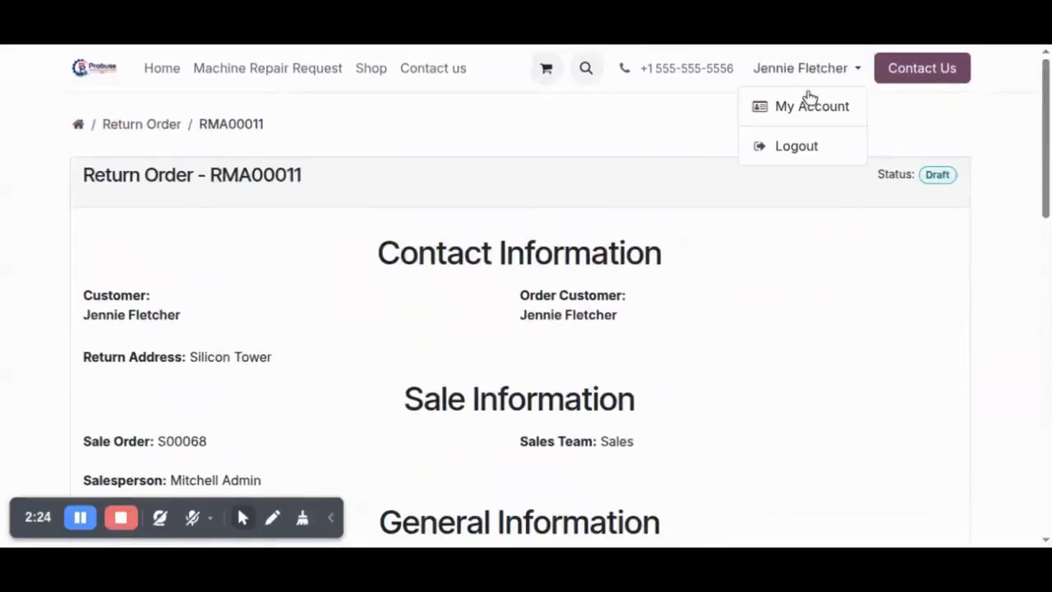
click(796, 146)
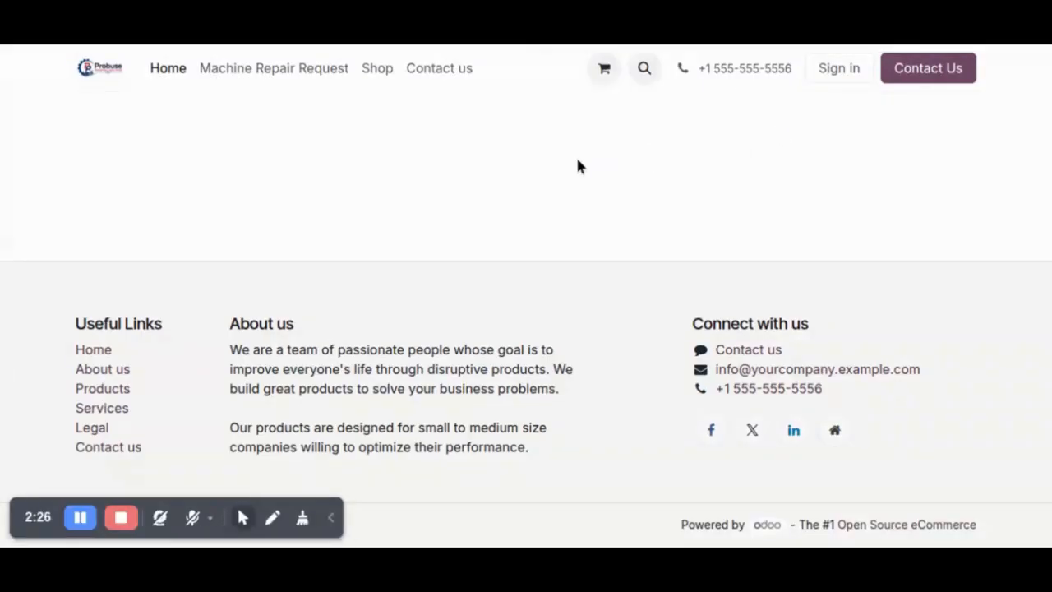
click(819, 69)
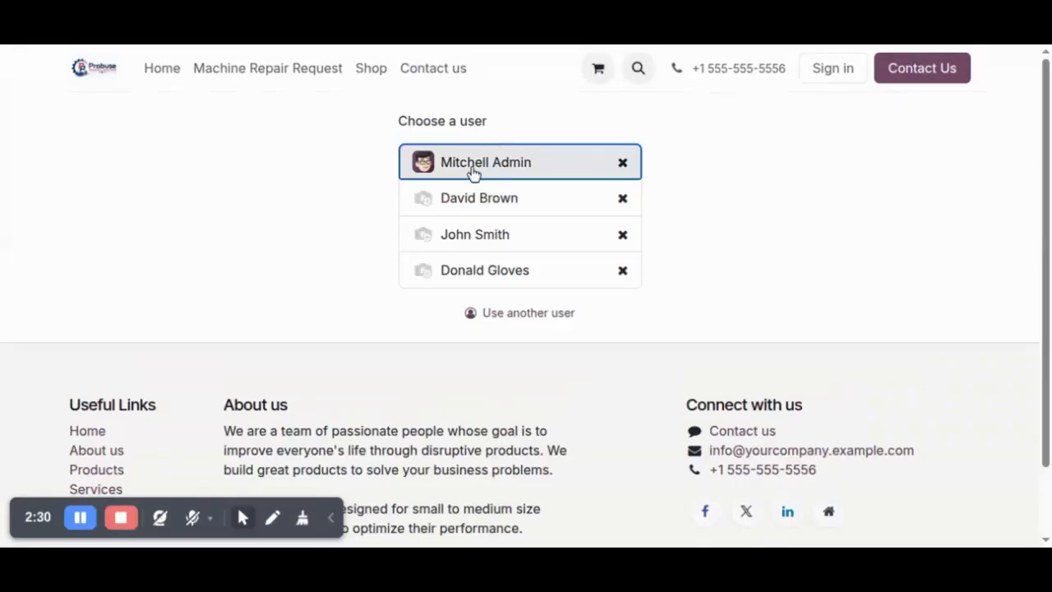
click(472, 173)
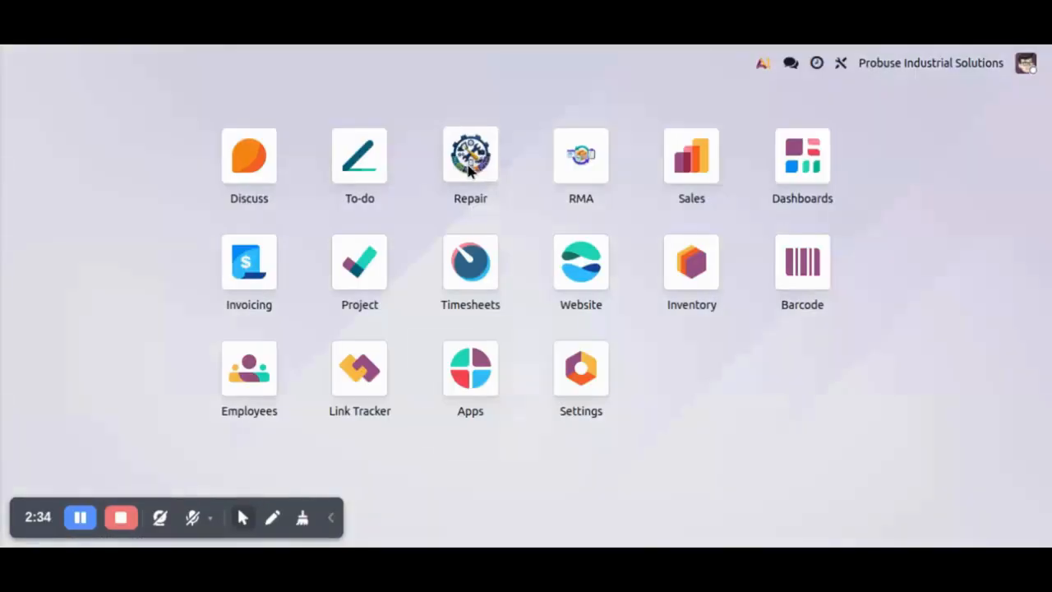
Open the newest draft return order from the Return Orders list in the RMA app
click(552, 169)
click(97, 64)
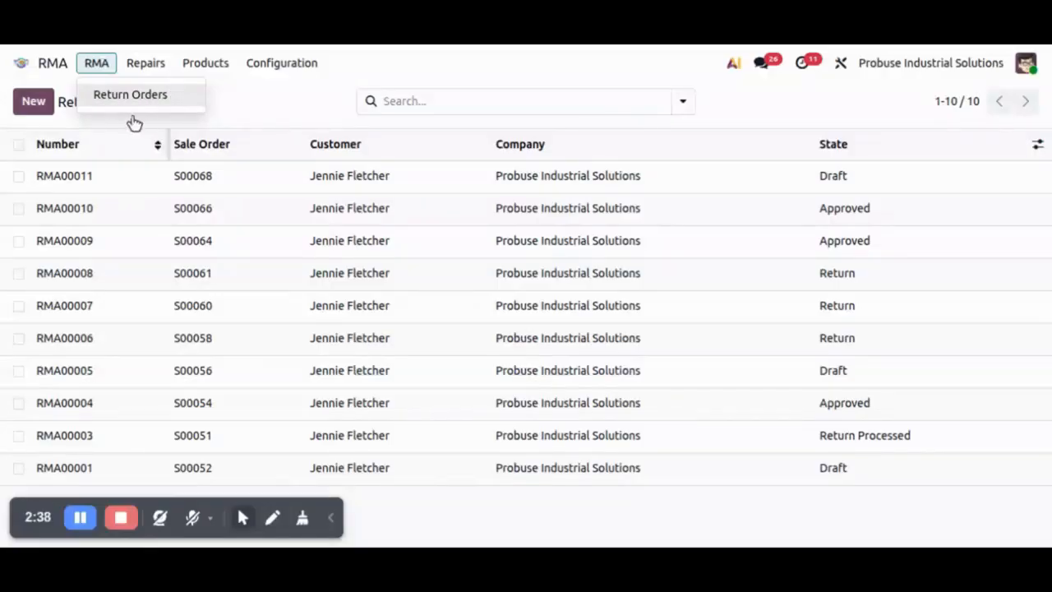
click(110, 69)
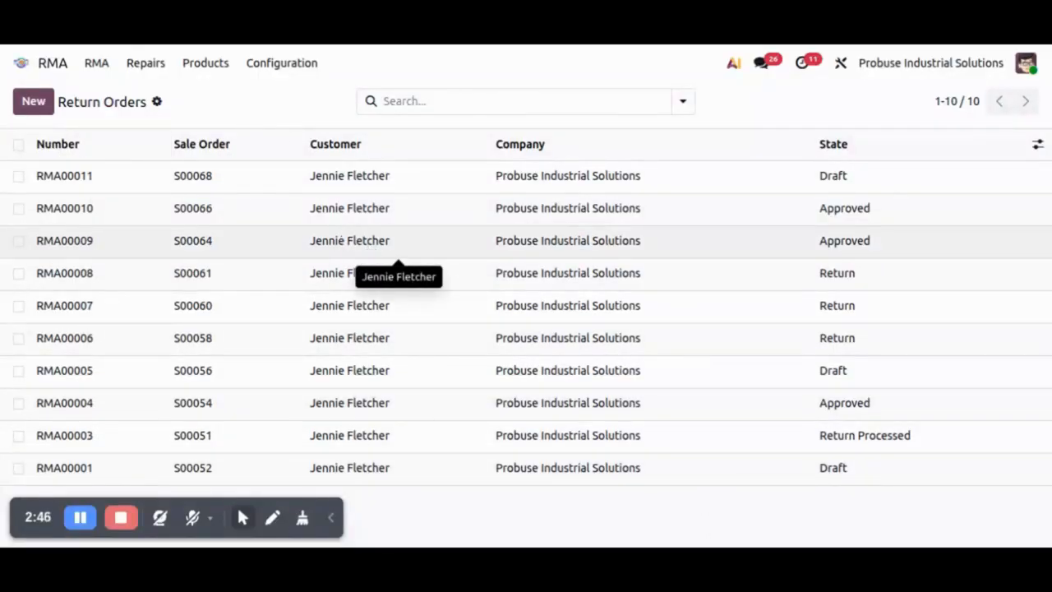
click(134, 175)
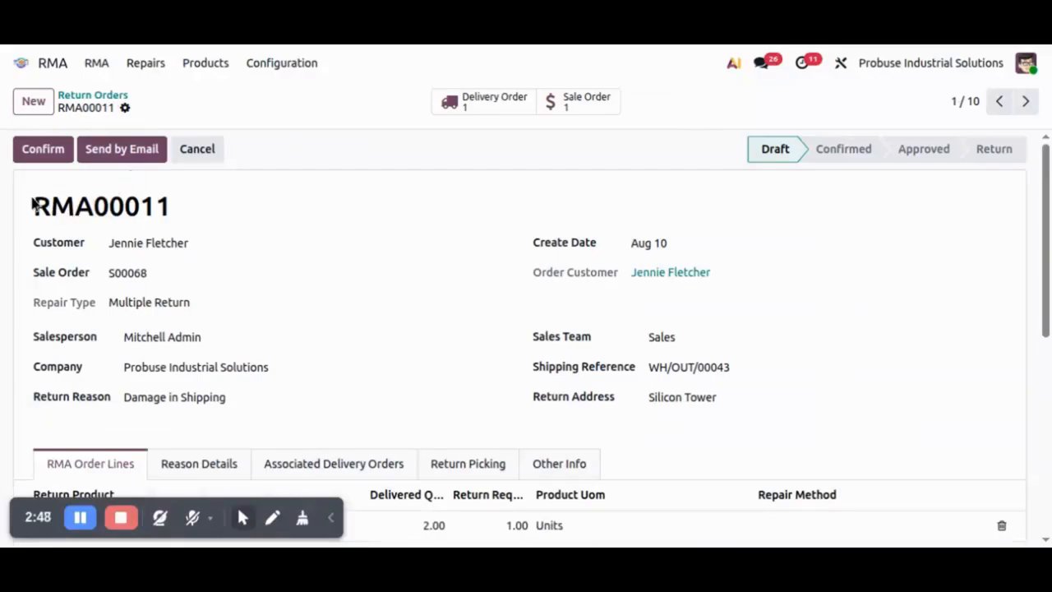
Review the draft return order's header fields, order lines and reason details
drag(33, 206, 188, 209)
click(187, 209)
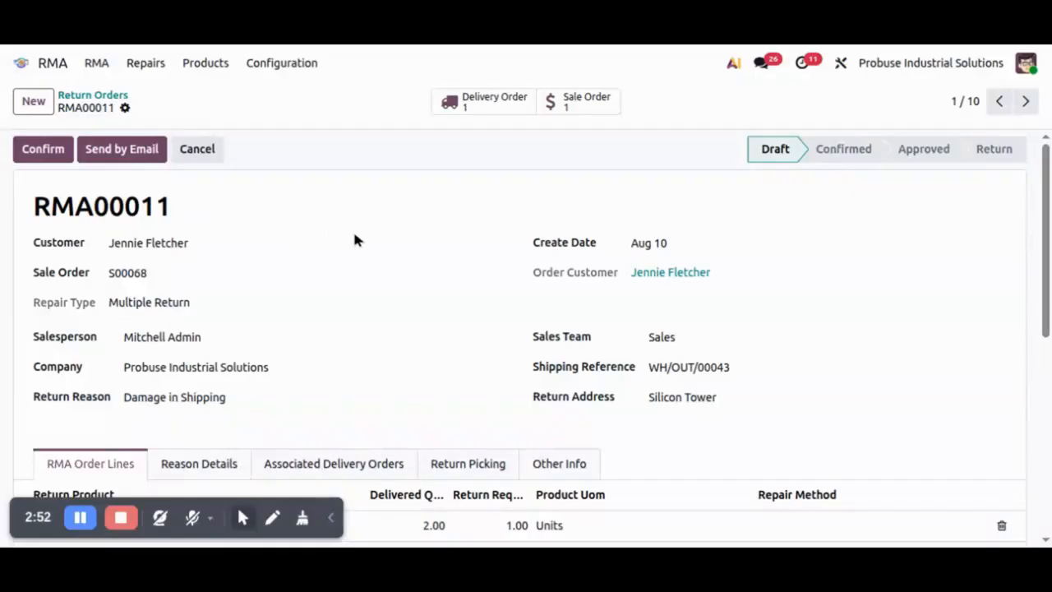
scroll(352, 235, down, 5)
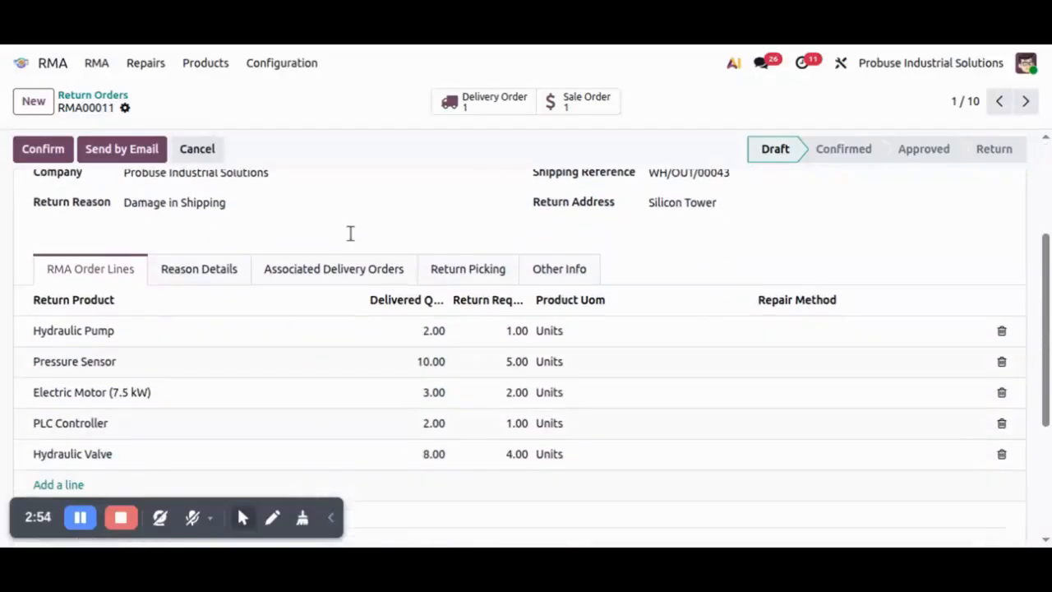
scroll(350, 233, down, 3)
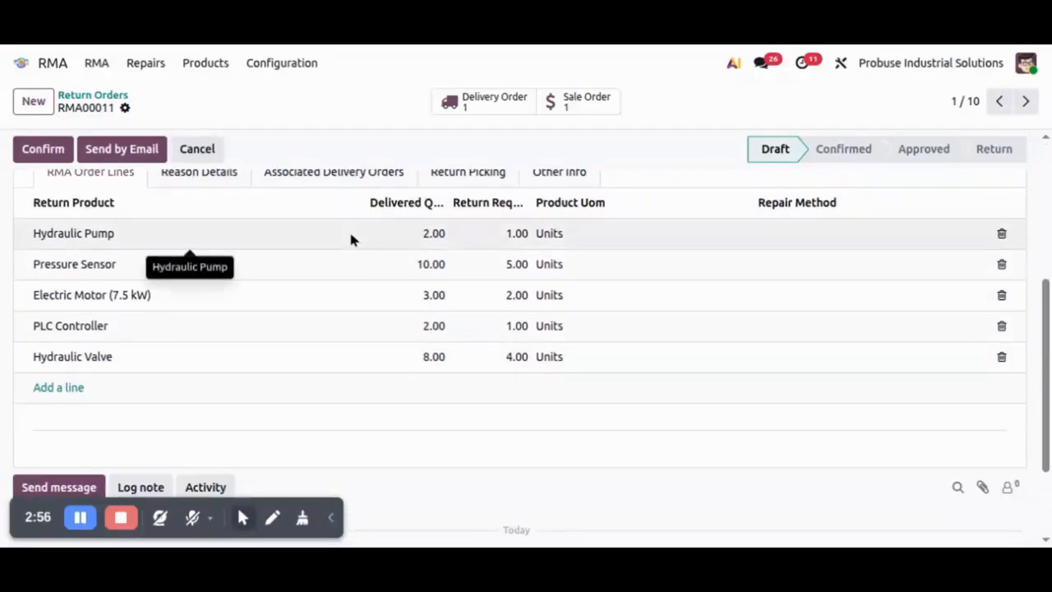
scroll(350, 236, up, 8)
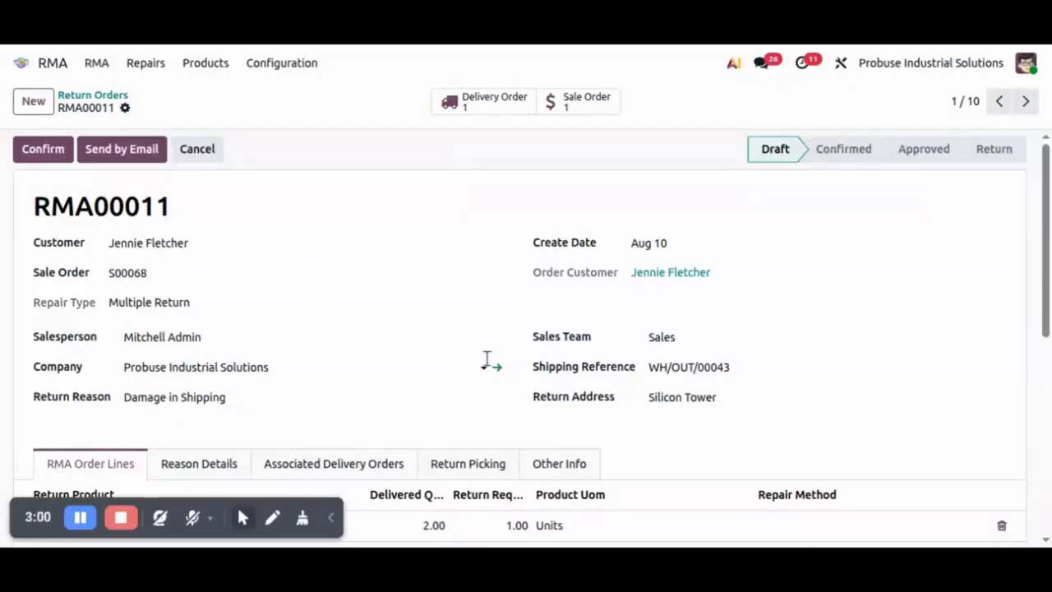
scroll(490, 367, down, 3)
click(222, 276)
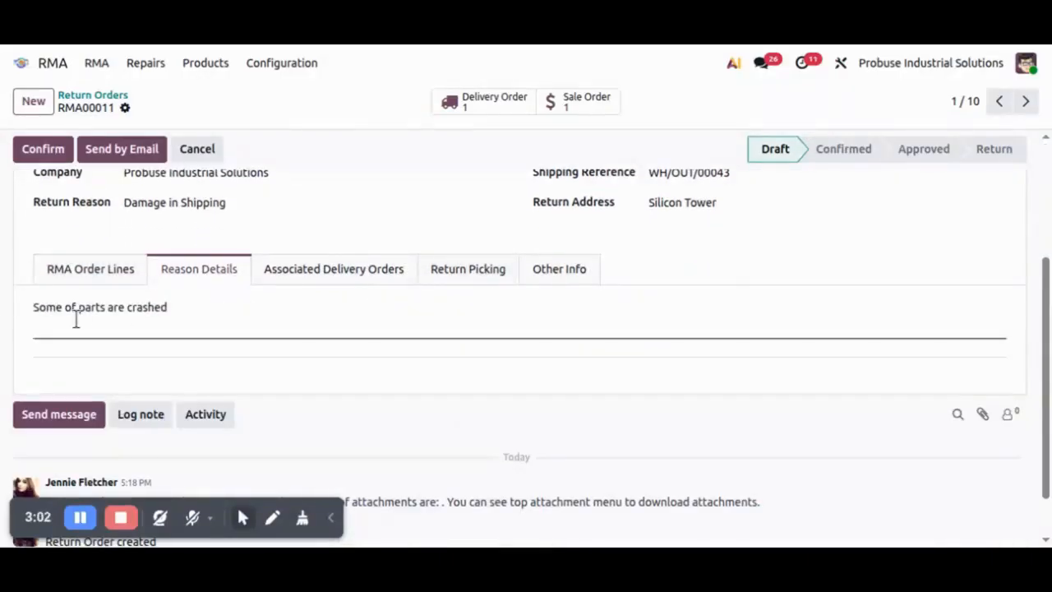
In the RMA order lines, set the repair method of Hydraulic Pump and Pressure Sensor to Repairable
click(89, 273)
scroll(400, 412, down, 1)
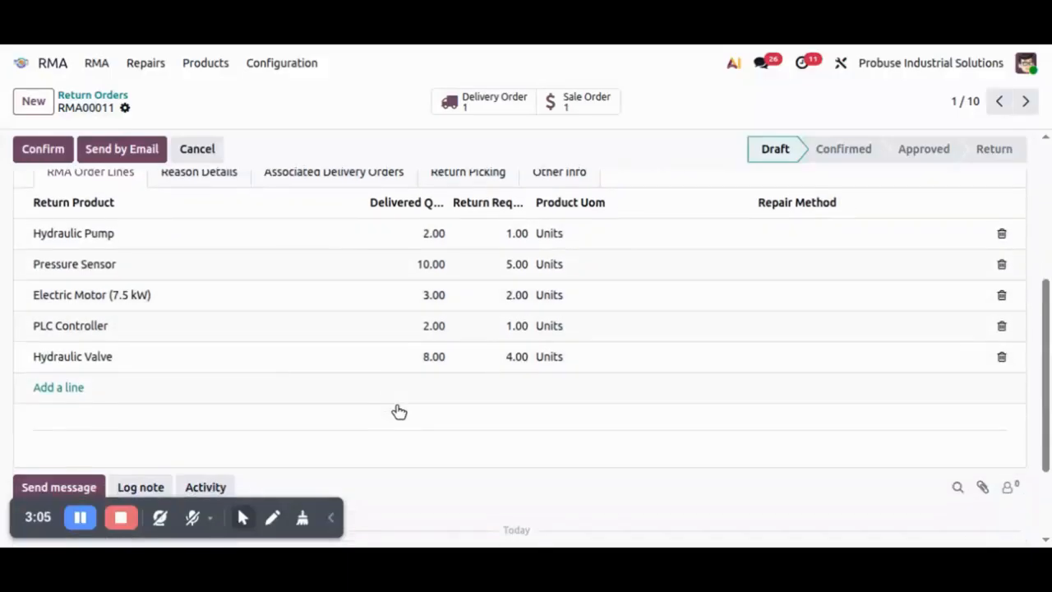
click(830, 233)
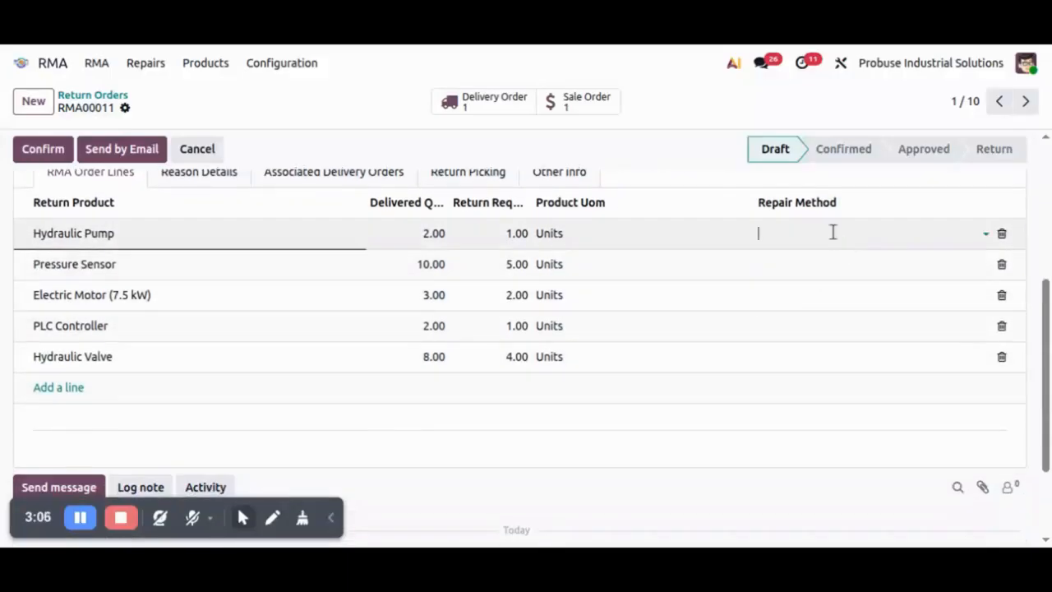
click(833, 232)
click(813, 261)
click(805, 265)
click(801, 291)
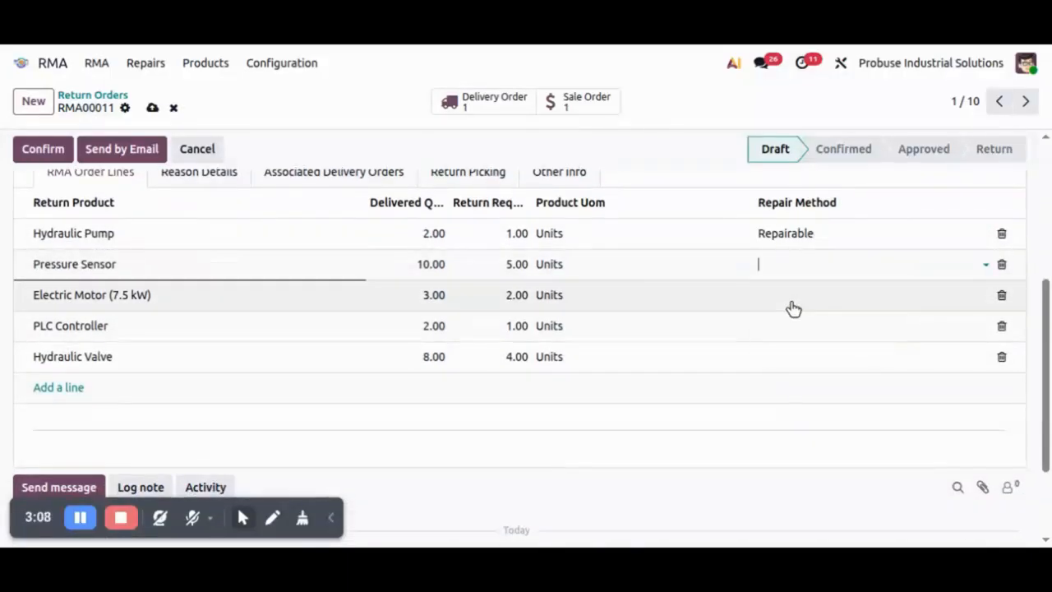
Set the repair method to Scrap for Electric Motor (7.5 kW) and Replacement for PLC Controller and Hydraulic Valve, and save the return order
click(803, 298)
click(800, 342)
click(802, 329)
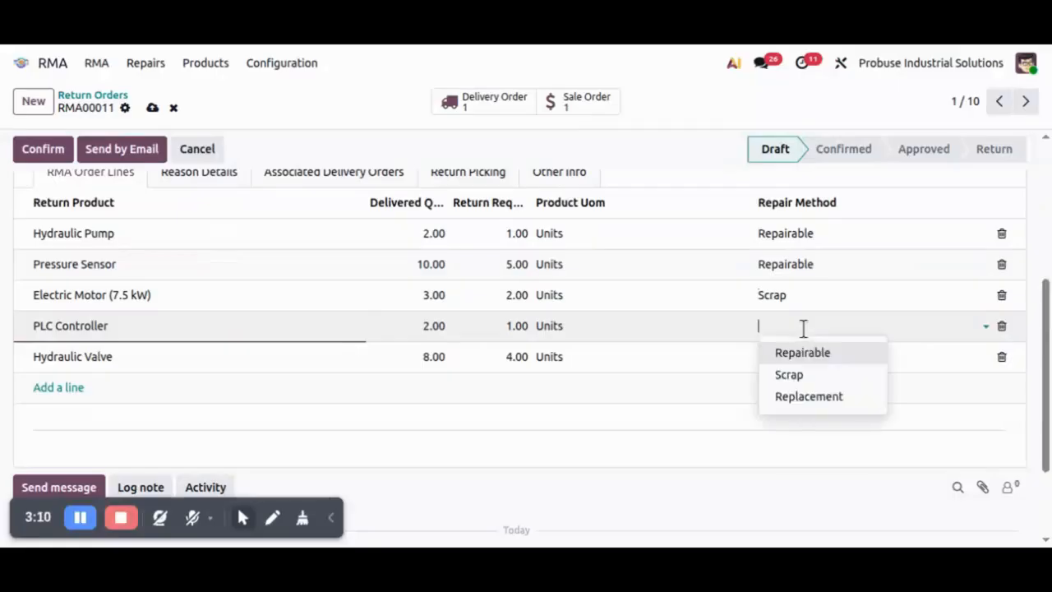
click(797, 398)
click(814, 357)
click(810, 356)
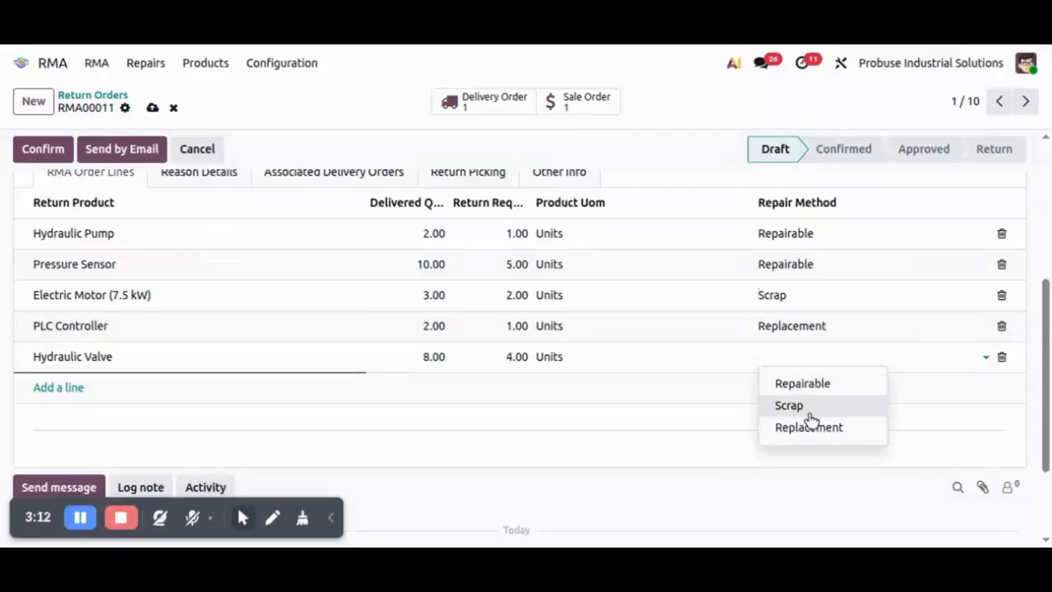
click(812, 426)
key(alt+s)
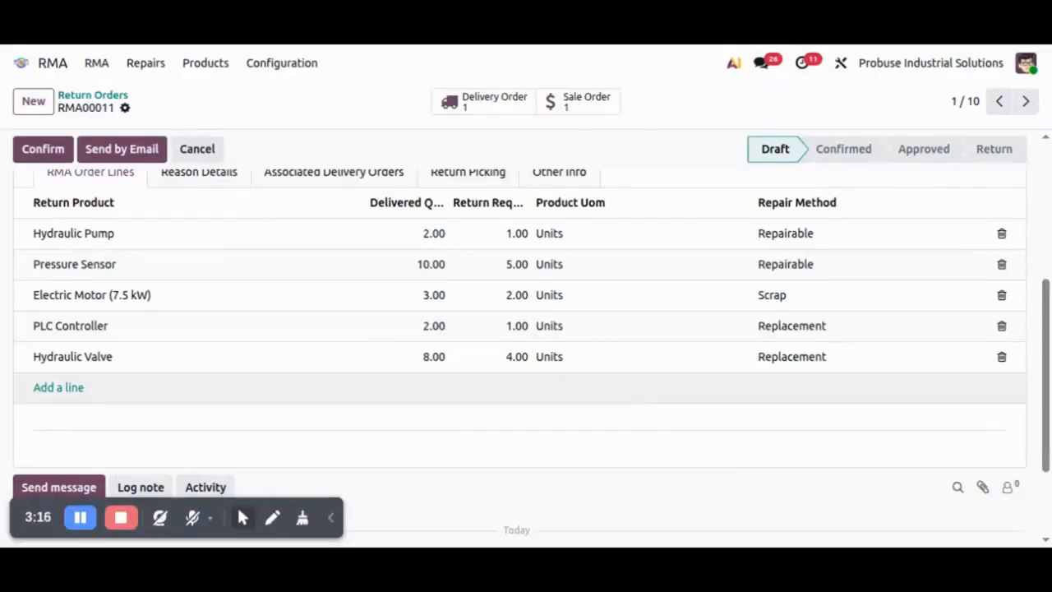
Email the return order to the customer with the prepared Return Material Authorization message and Report.pdf attached
scroll(633, 396, up, 4)
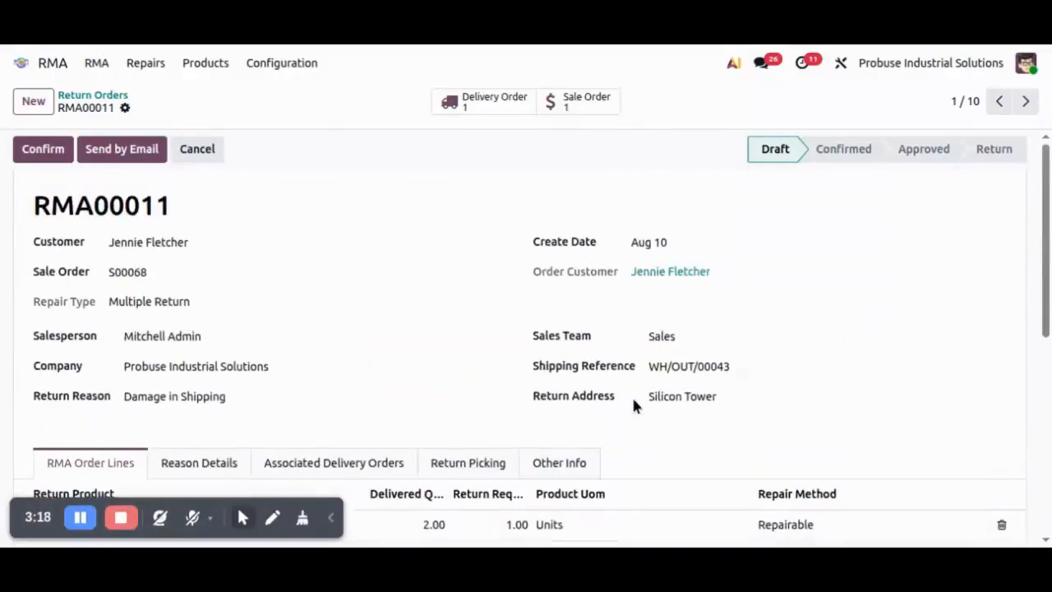
click(121, 156)
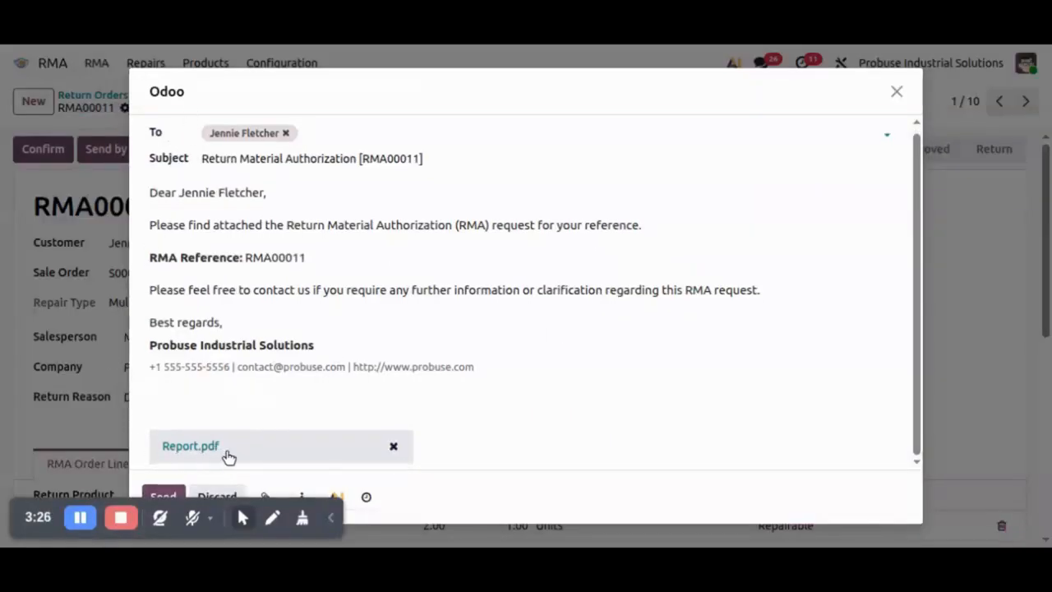
click(170, 496)
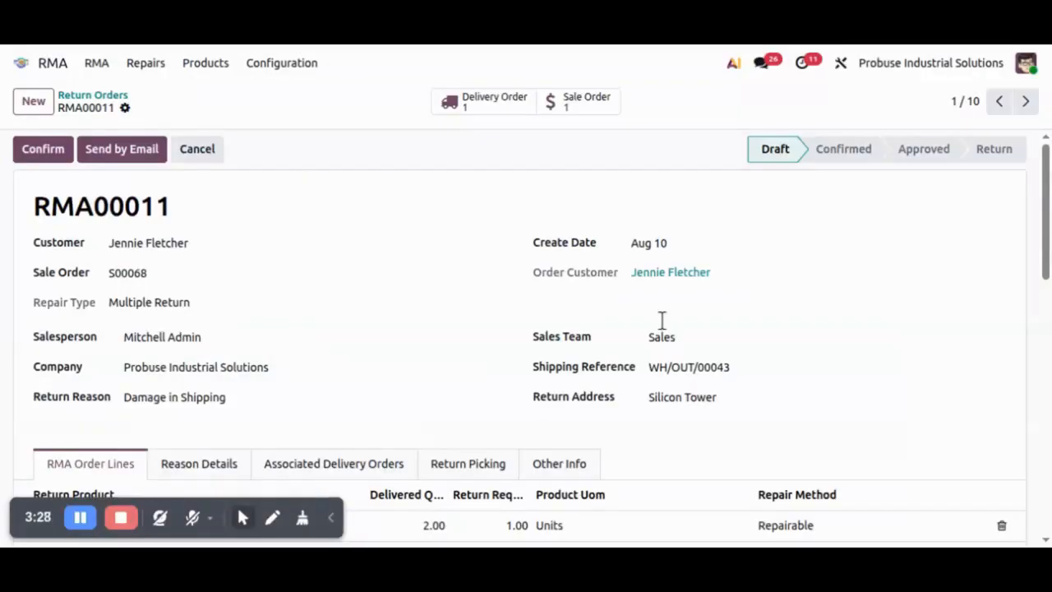
Check the sent email in the return order's message history and read through its attached Report.pdf
scroll(659, 316, down, 10)
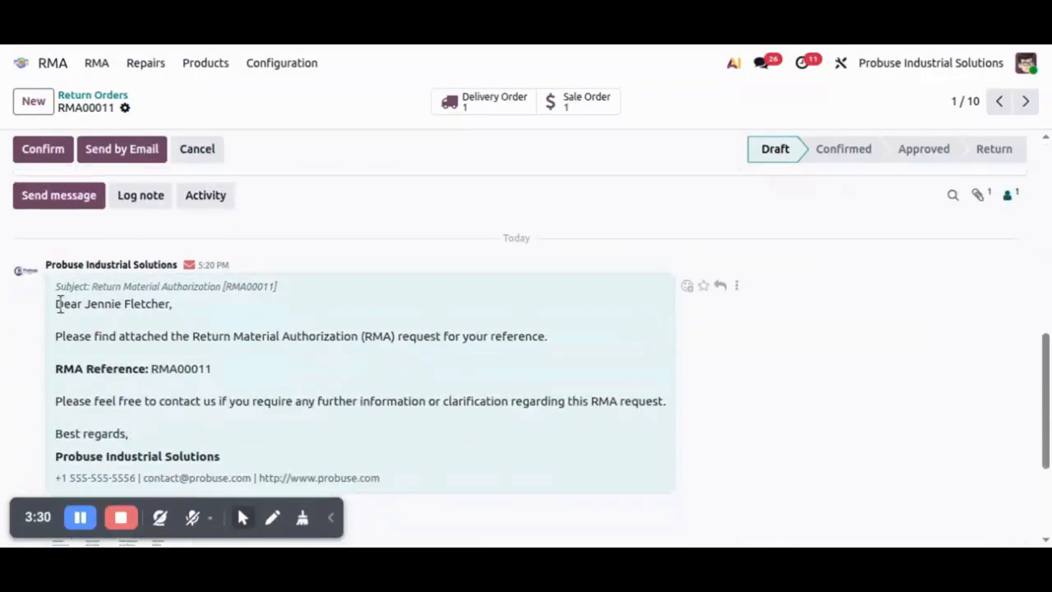
drag(55, 304, 309, 400)
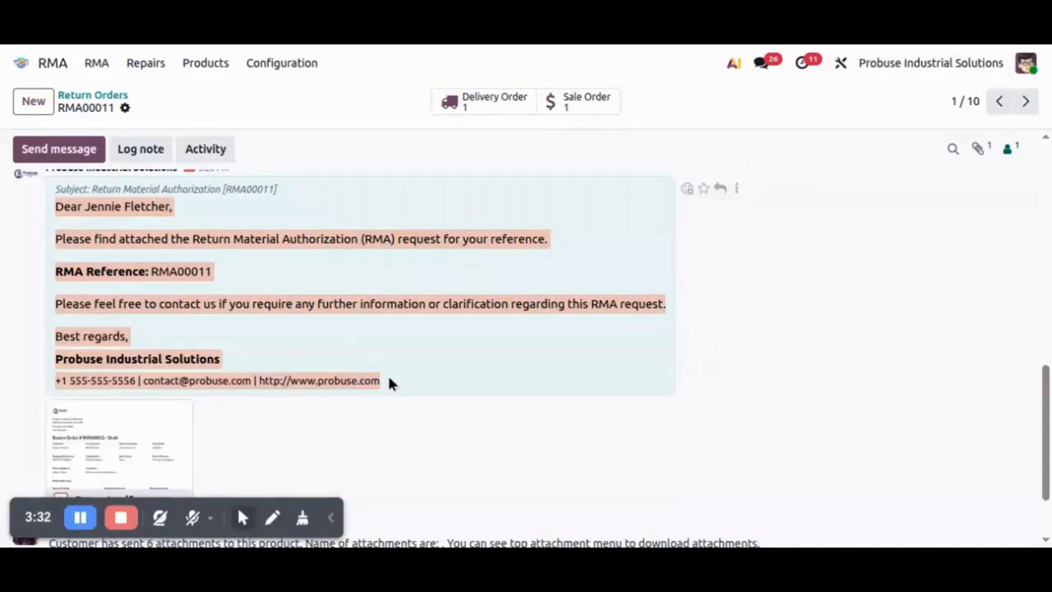
click(91, 443)
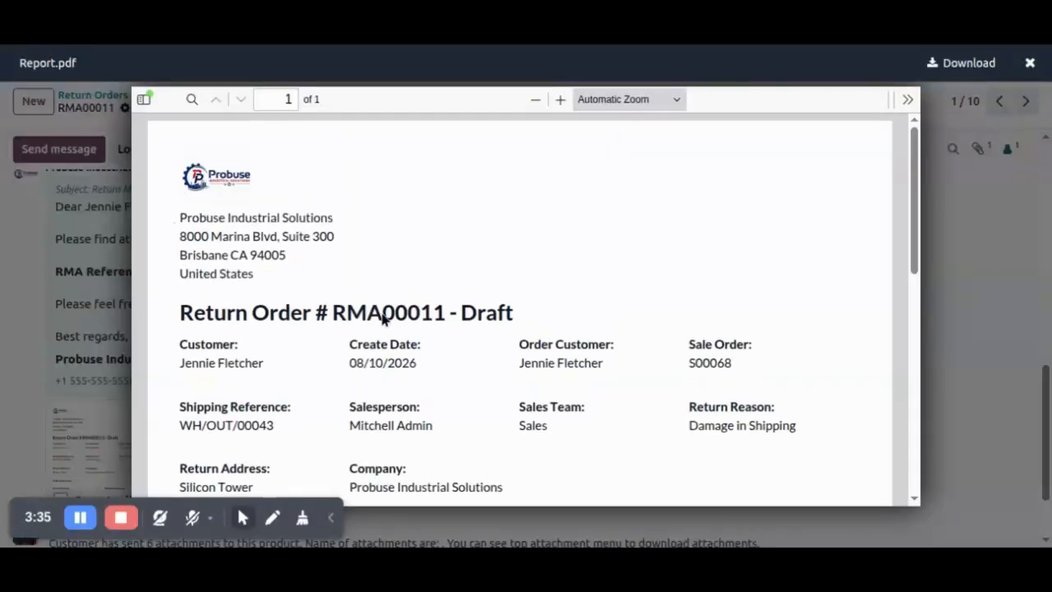
scroll(460, 312, down, 10)
click(456, 309)
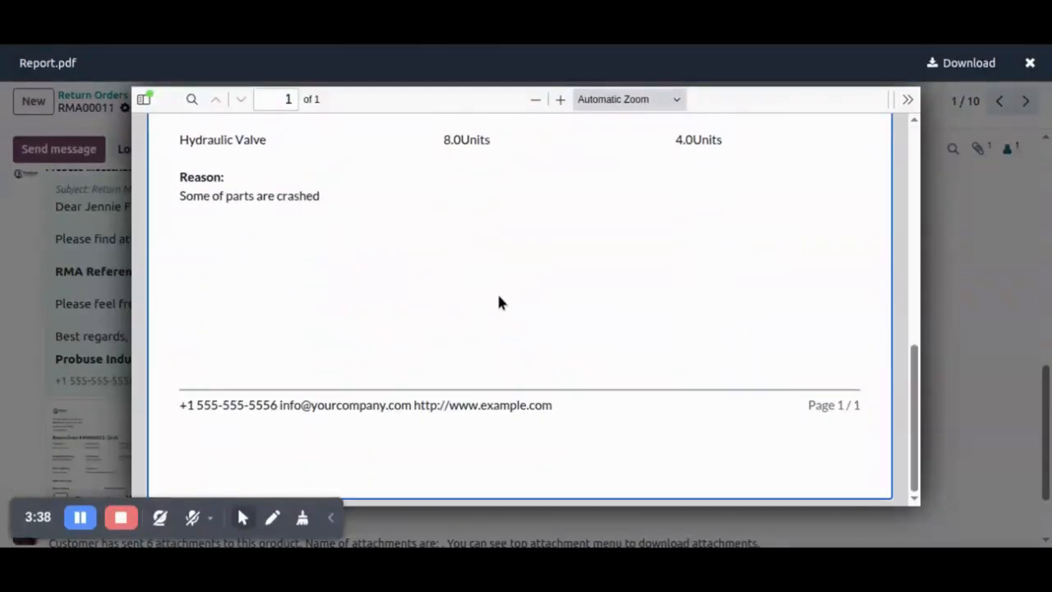
click(949, 236)
Confirm the return order and check who confirmed it and the confirmed date in its other information
scroll(468, 325, up, 10)
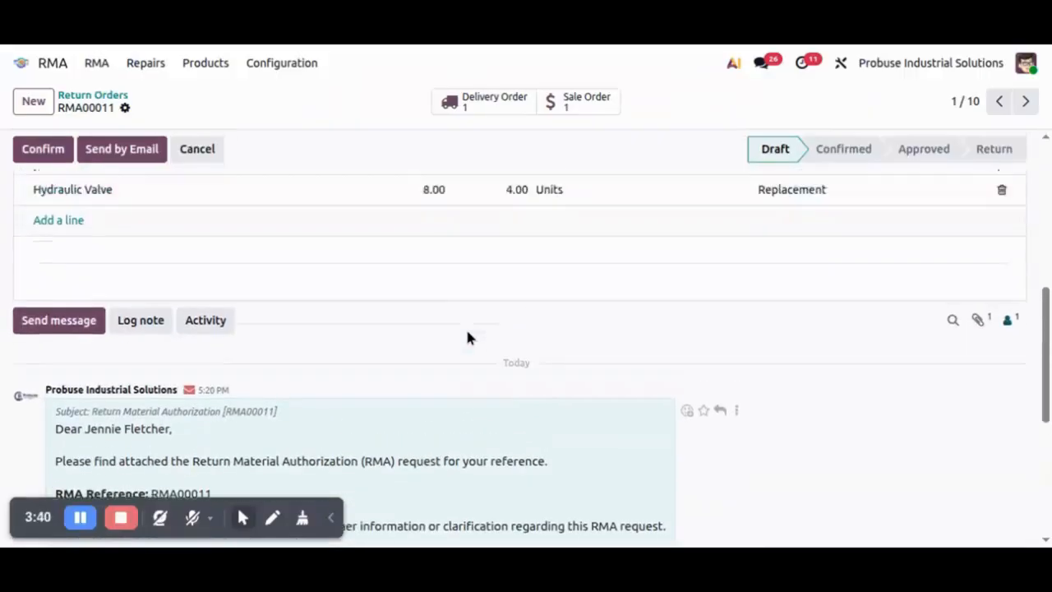
click(45, 151)
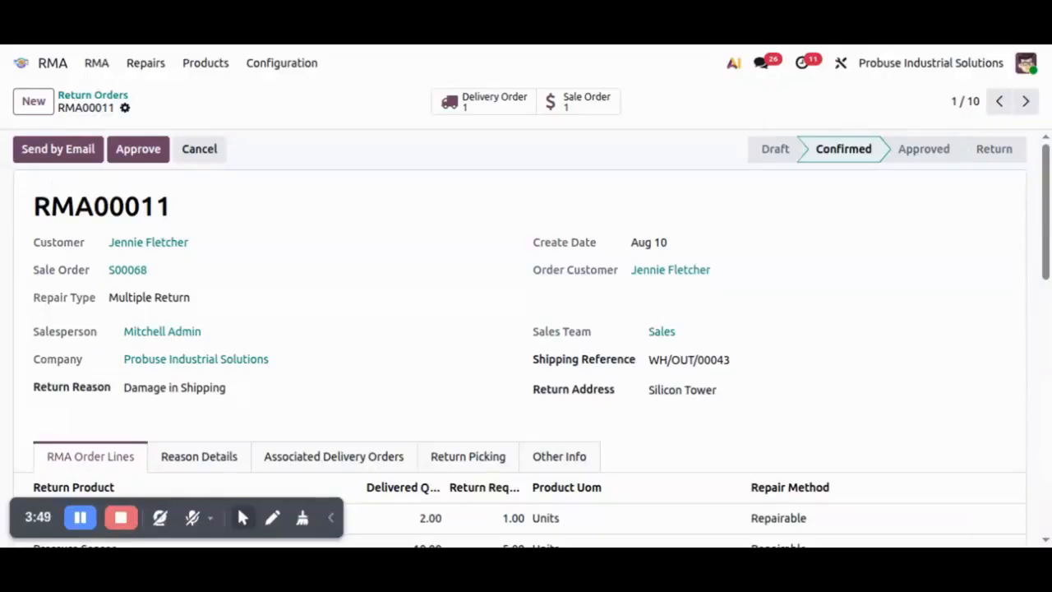
click(559, 456)
scroll(507, 359, down, 3)
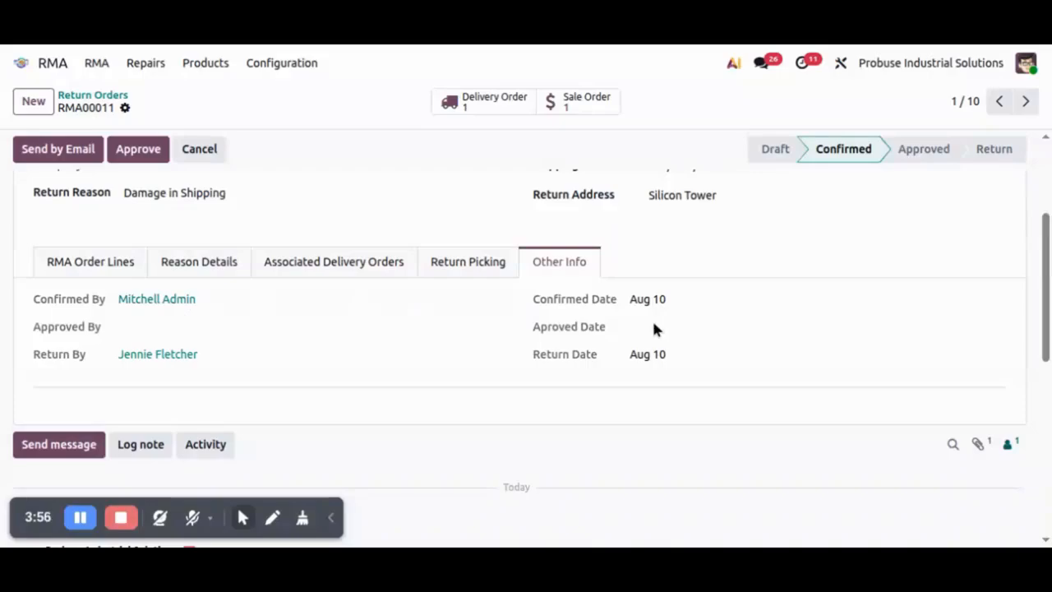
Approve the return order and review its order lines and approval details
scroll(653, 328, up, 3)
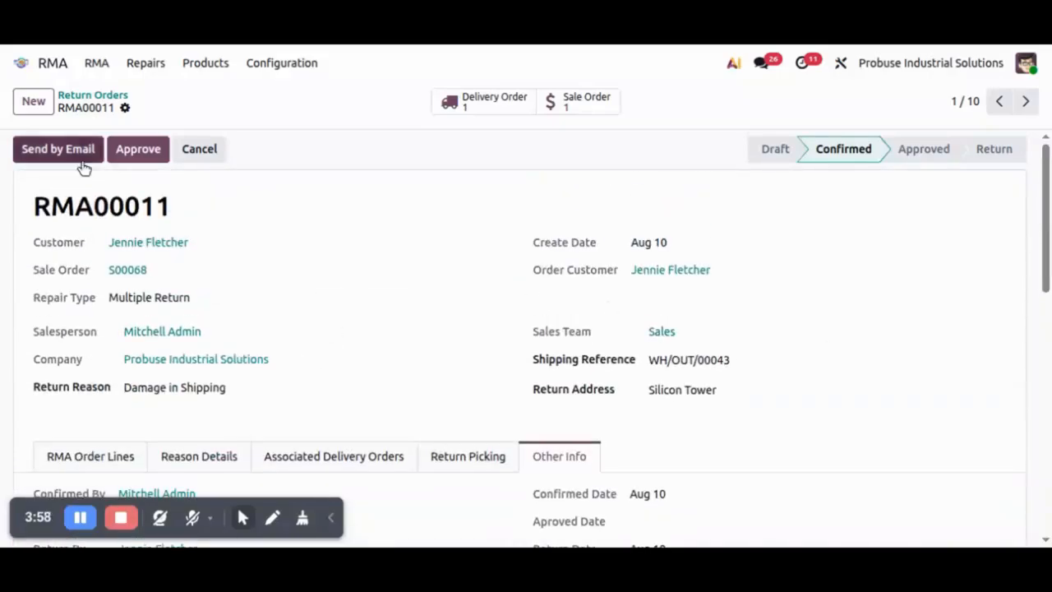
click(139, 154)
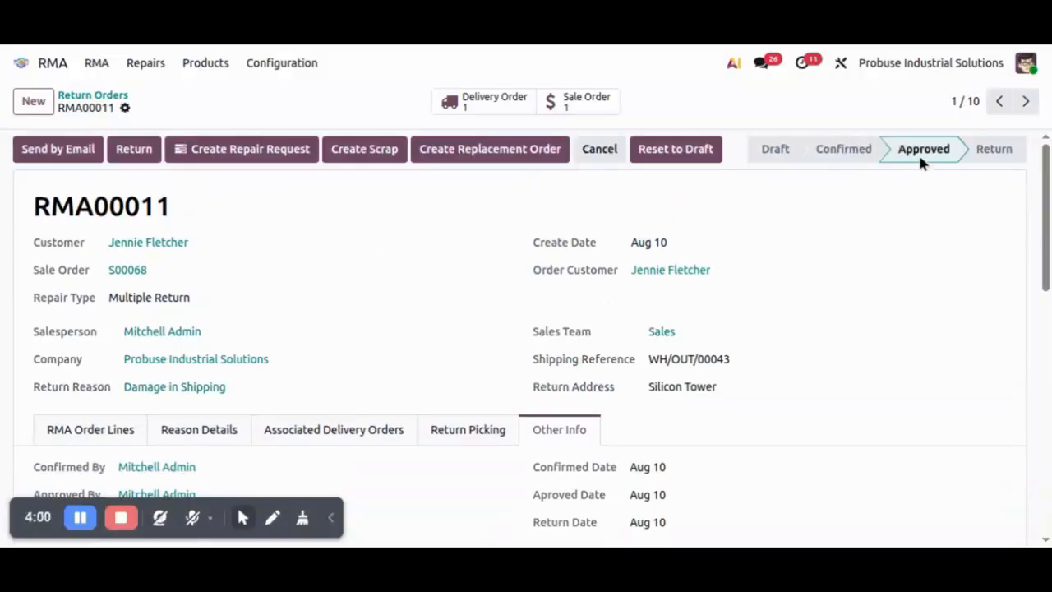
scroll(512, 303, down, 2)
click(83, 333)
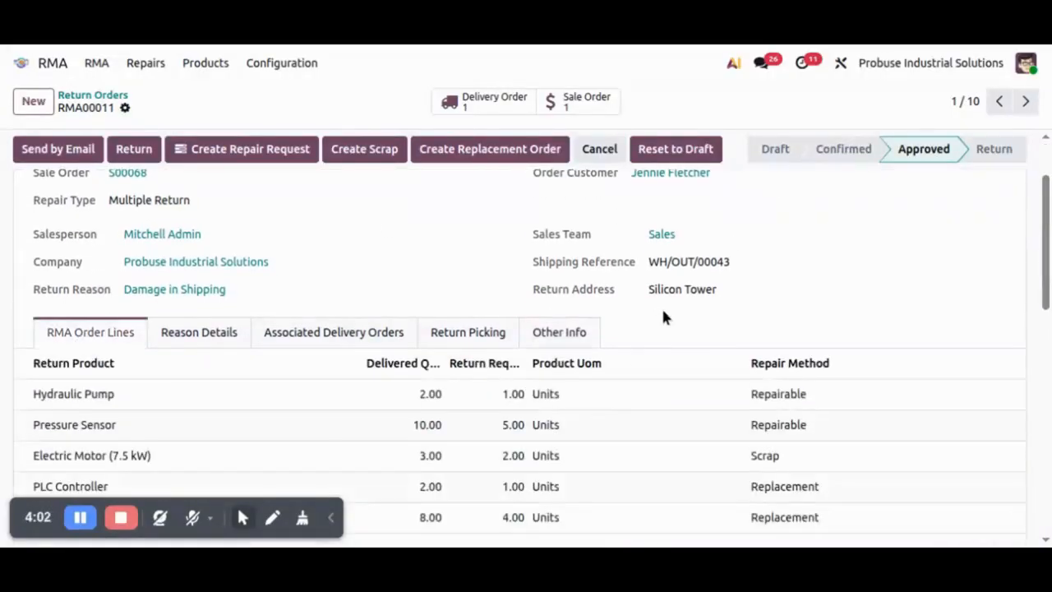
scroll(664, 316, down, 2)
click(534, 235)
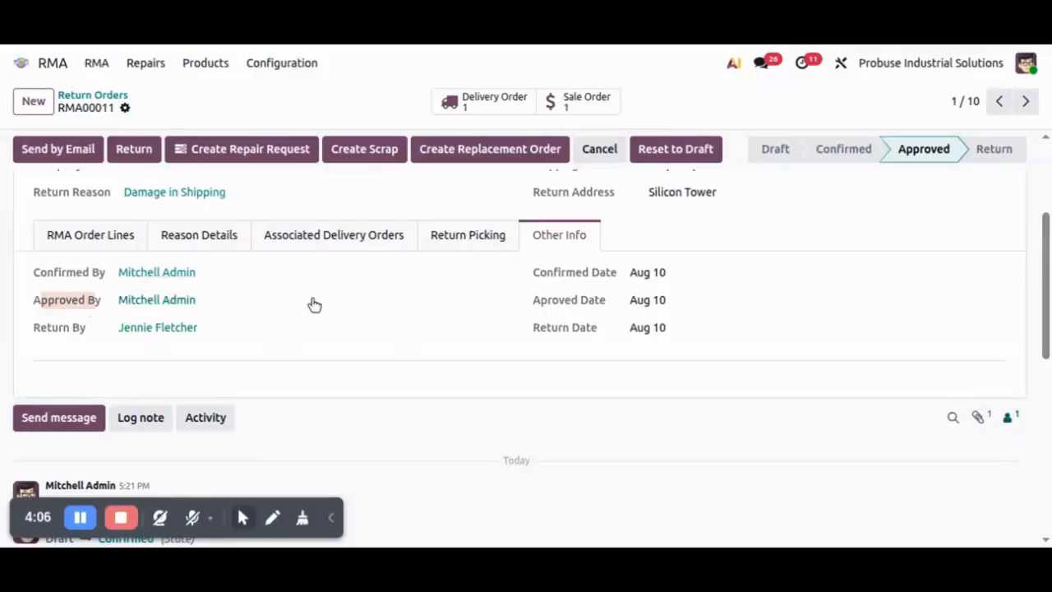
Check the repair methods on the RMA order lines and create the scrap order from the approved return order
click(69, 238)
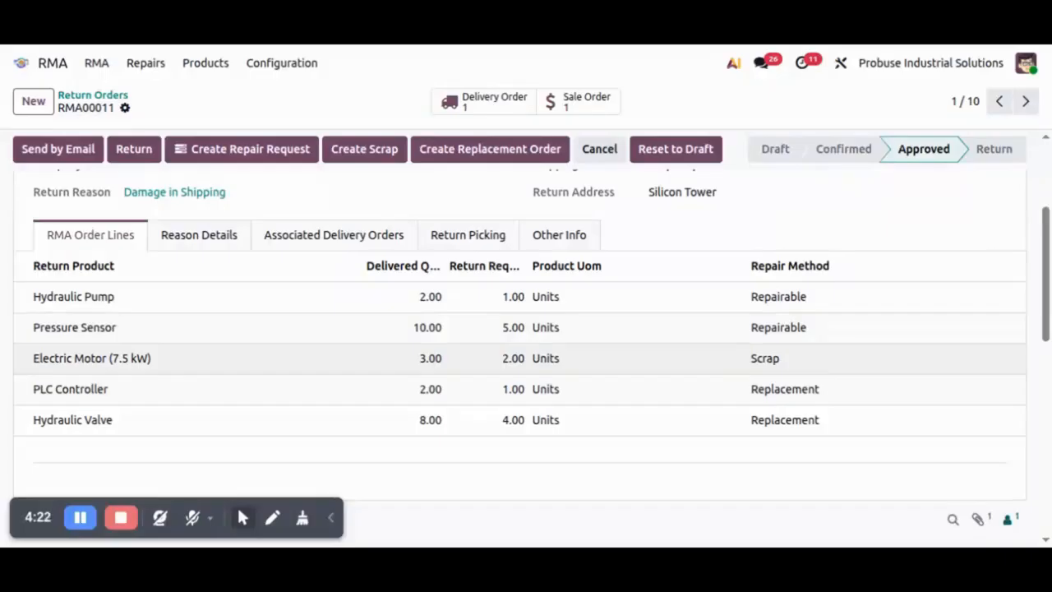
scroll(794, 366, up, 5)
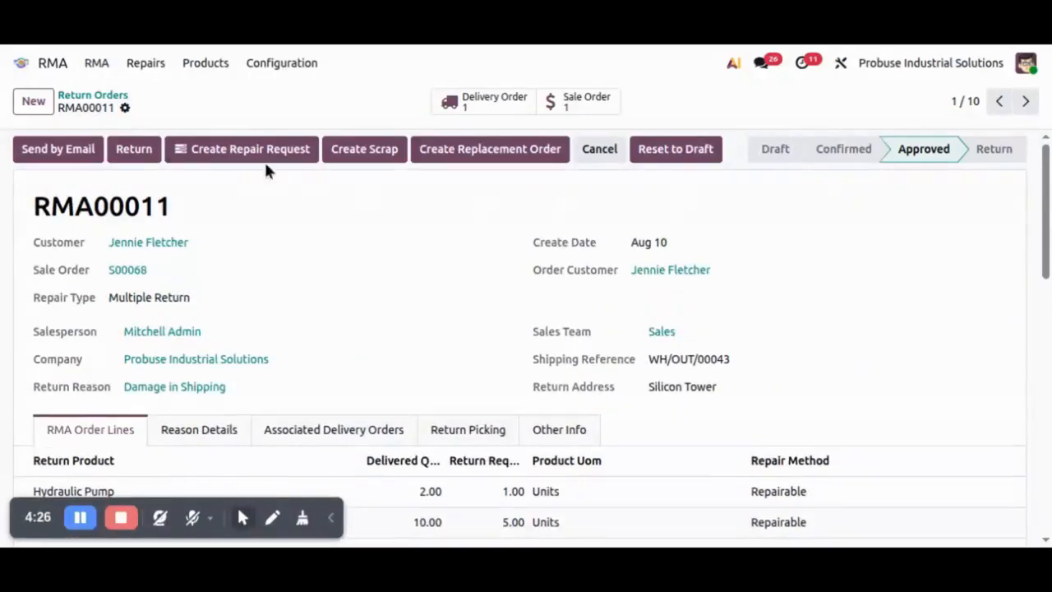
click(381, 151)
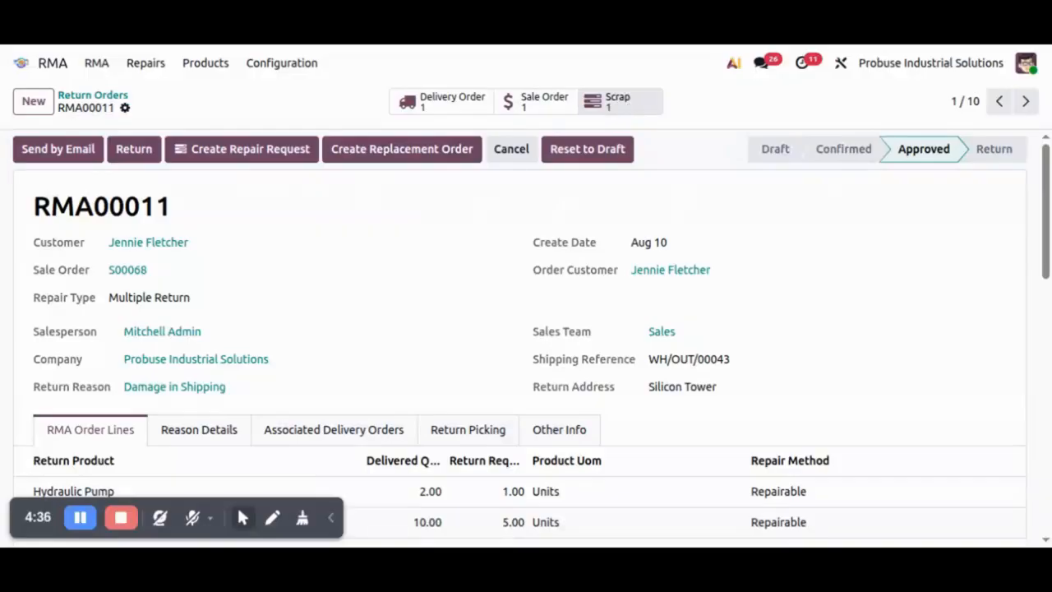
Open the linked scrap order for Electric Motor (7.5 kW), review its details and return to the return order
click(618, 101)
click(156, 183)
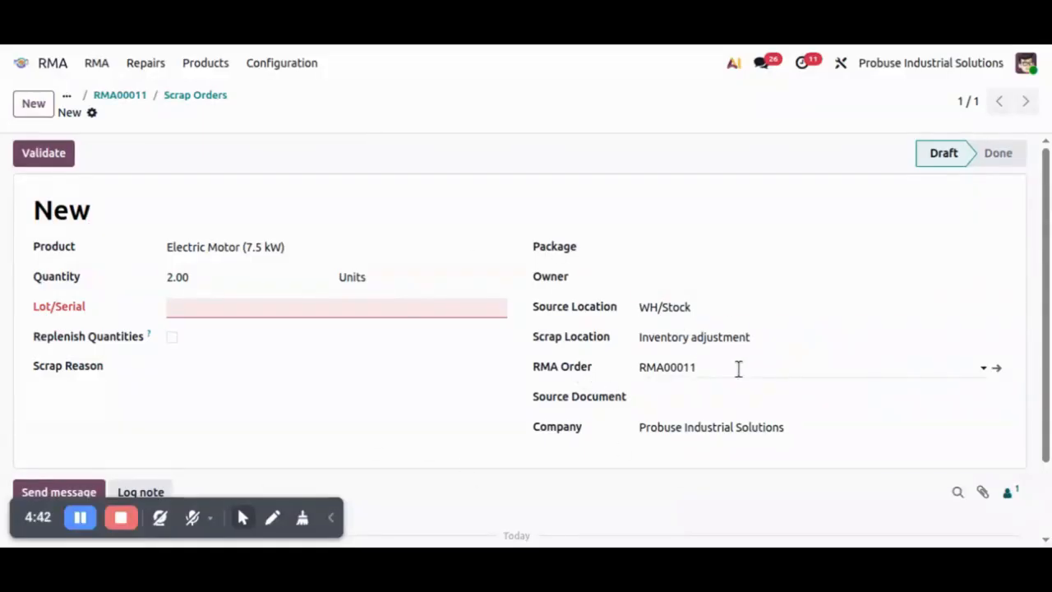
click(120, 96)
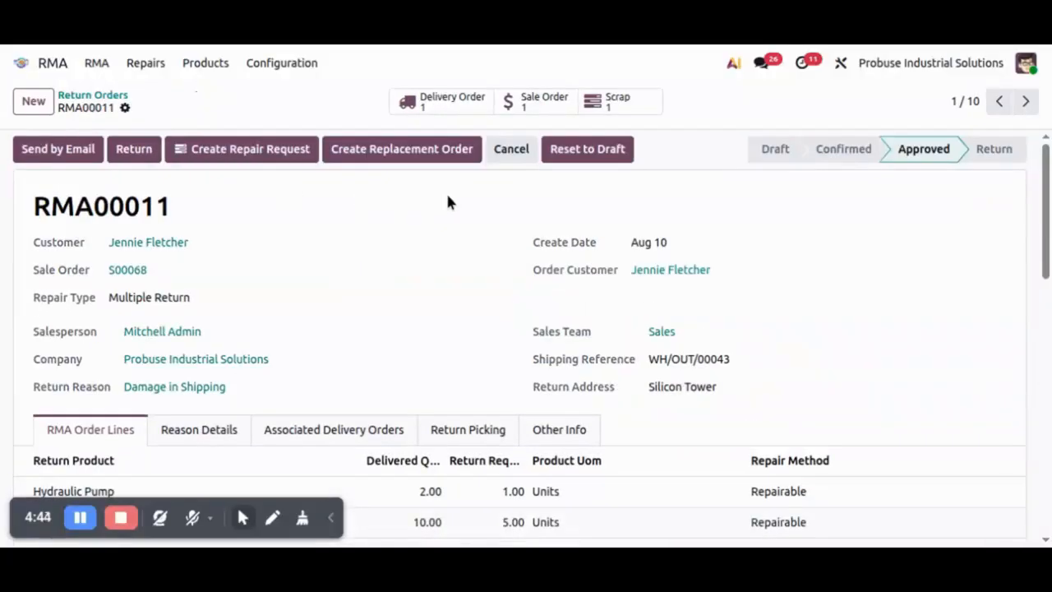
Create the repair requests for the Repairable order lines and open the linked requests as a list
scroll(466, 220, down, 2)
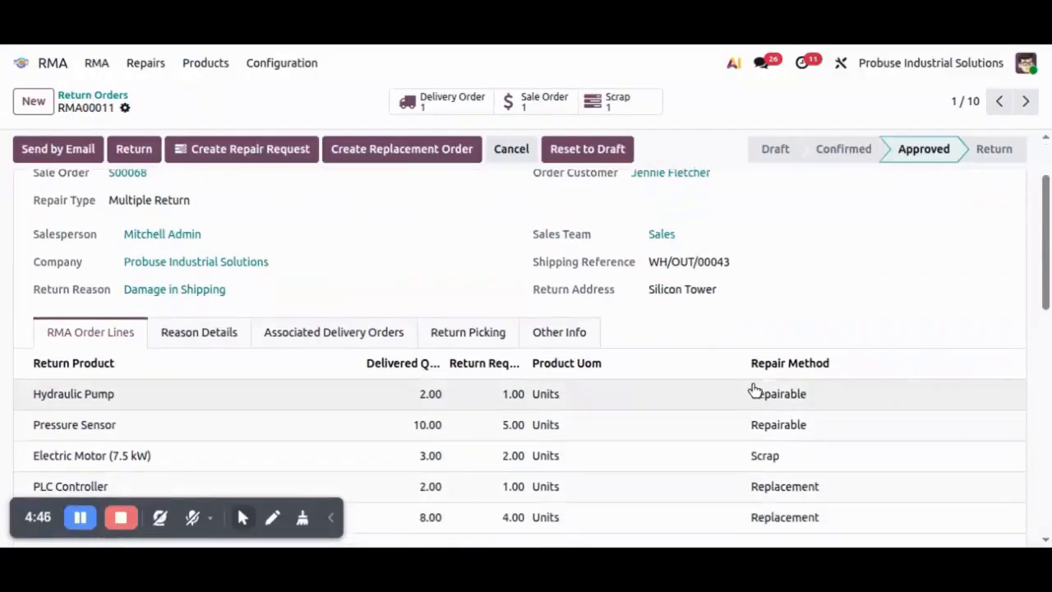
scroll(755, 387, down, 2)
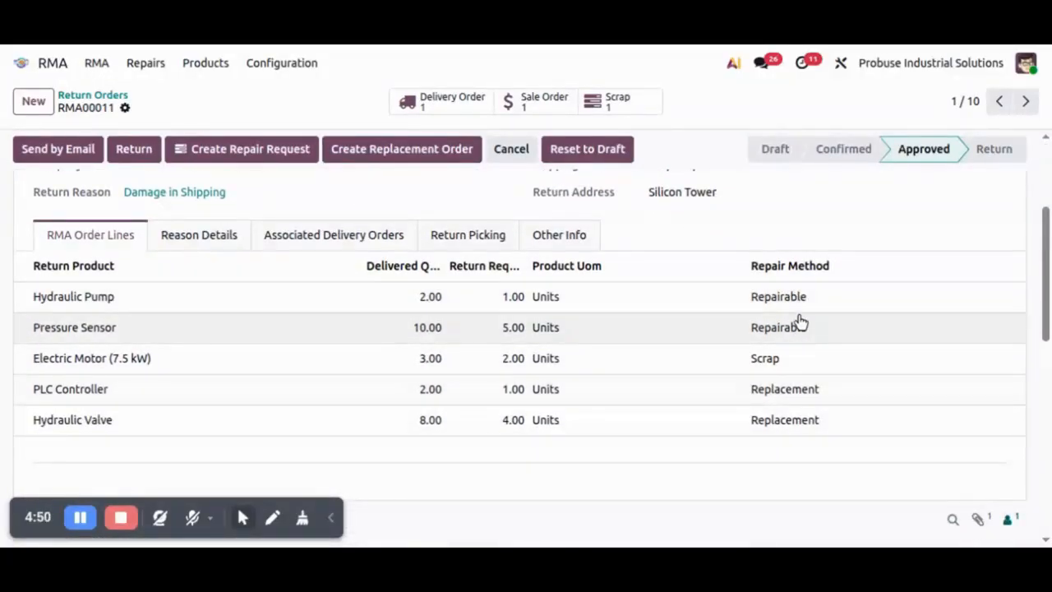
click(262, 156)
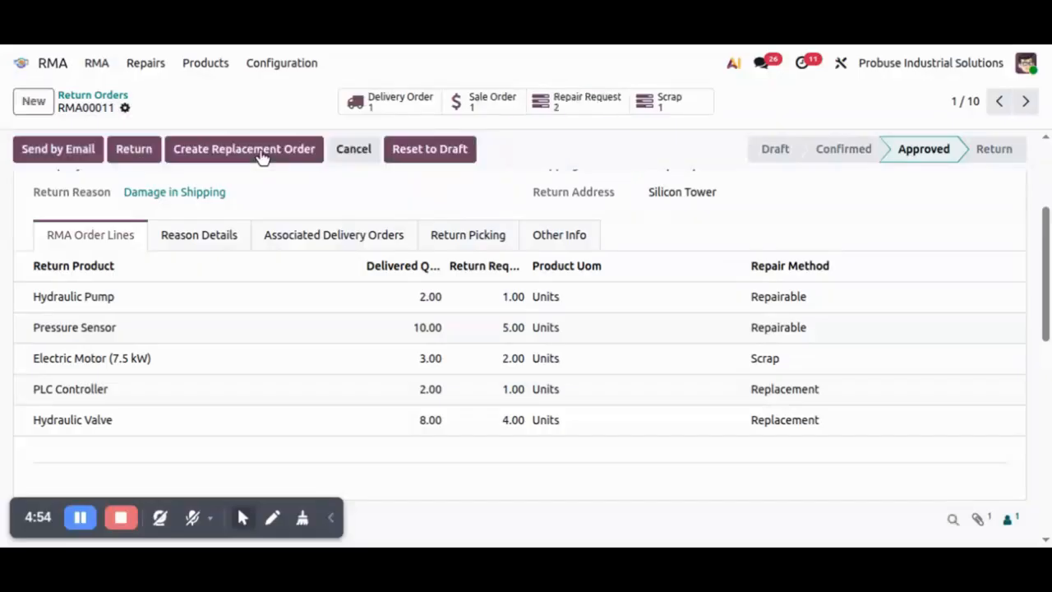
click(584, 114)
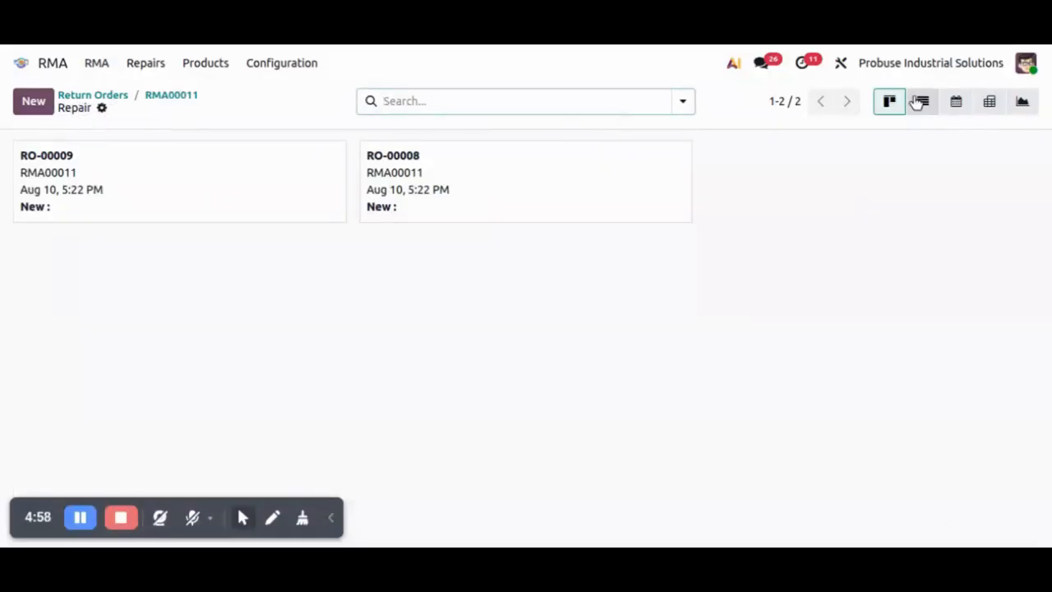
click(923, 101)
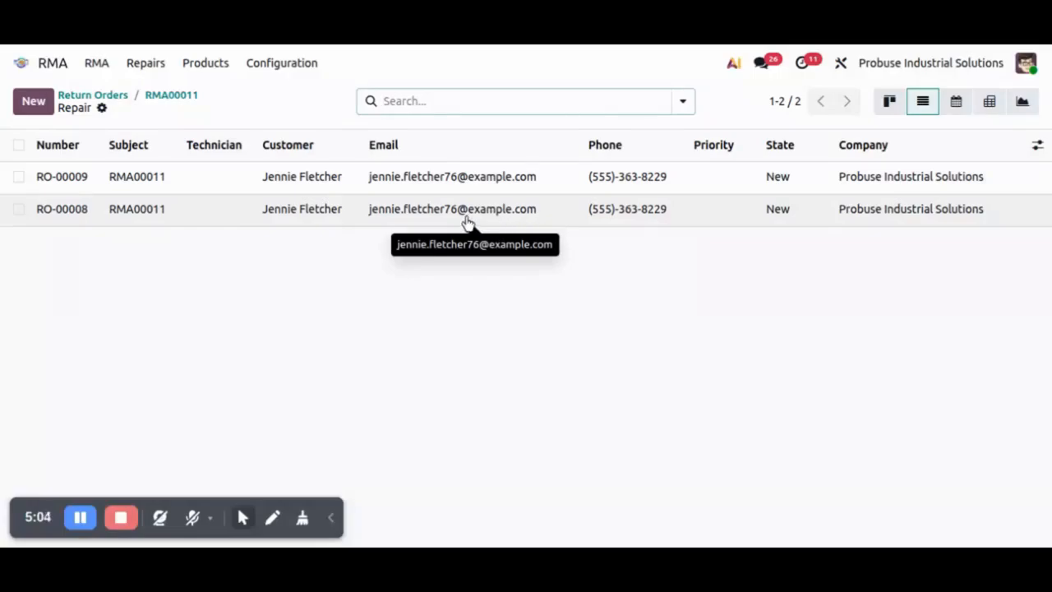
Open the first repair request in the list and review its customer, schedule and machine information
click(459, 189)
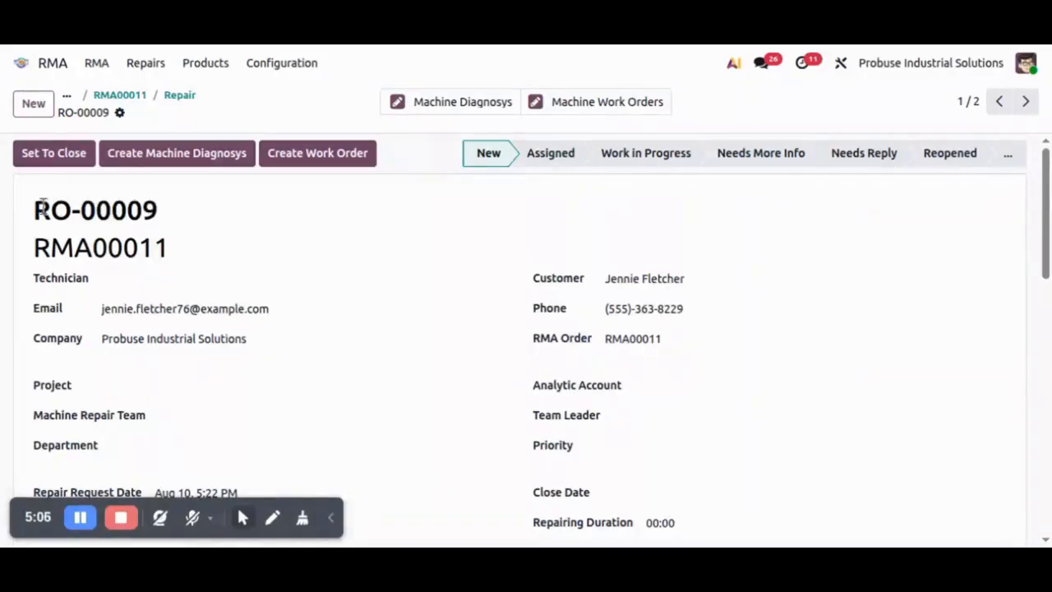
drag(38, 207, 190, 220)
click(92, 246)
click(211, 244)
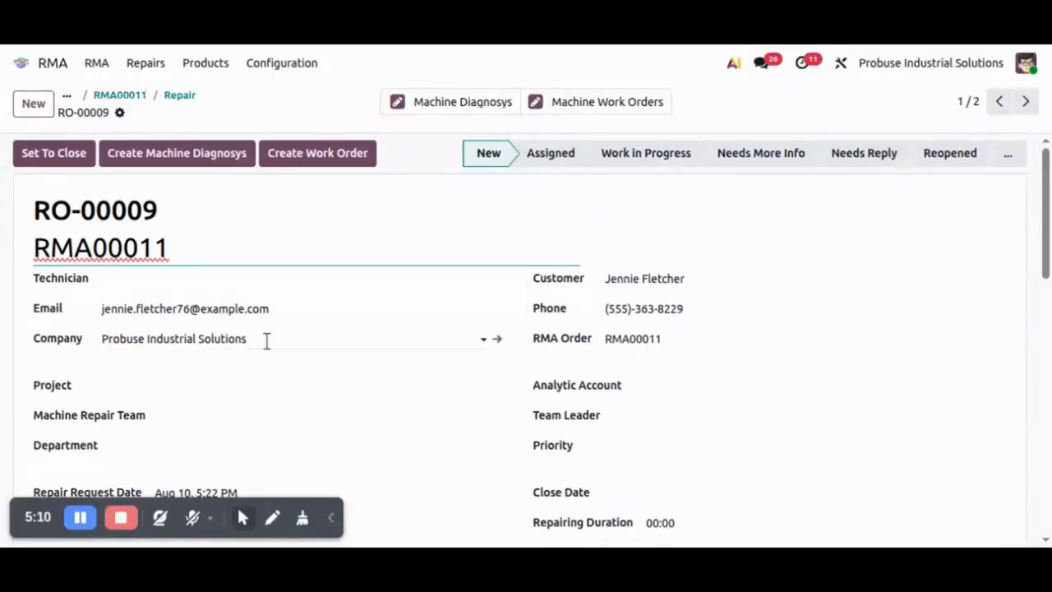
scroll(686, 313, down, 4)
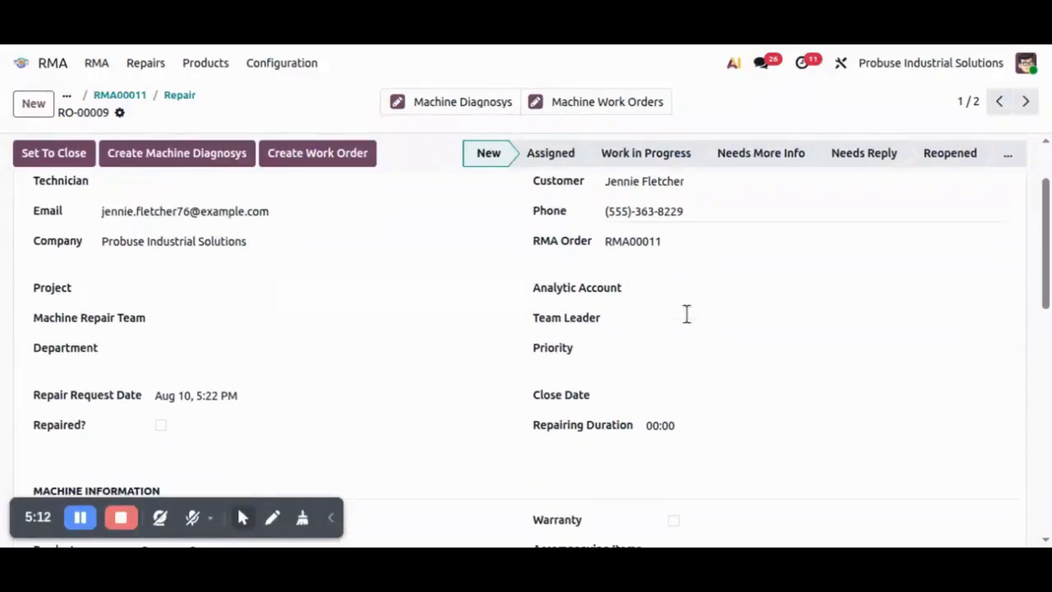
scroll(238, 326, down, 4)
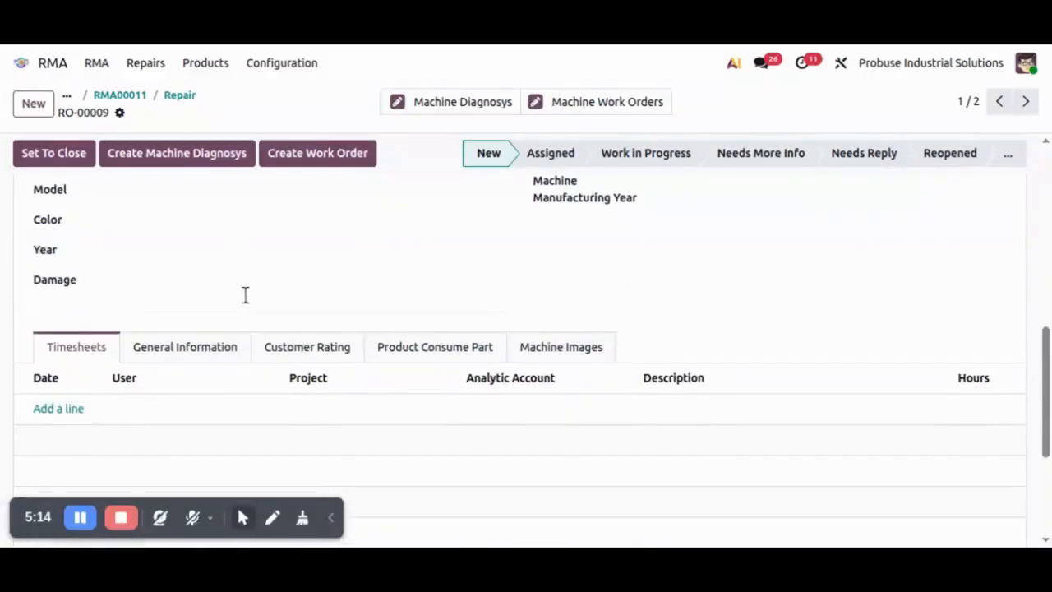
scroll(61, 348, up, 2)
scroll(551, 403, down, 1)
scroll(205, 347, down, 2)
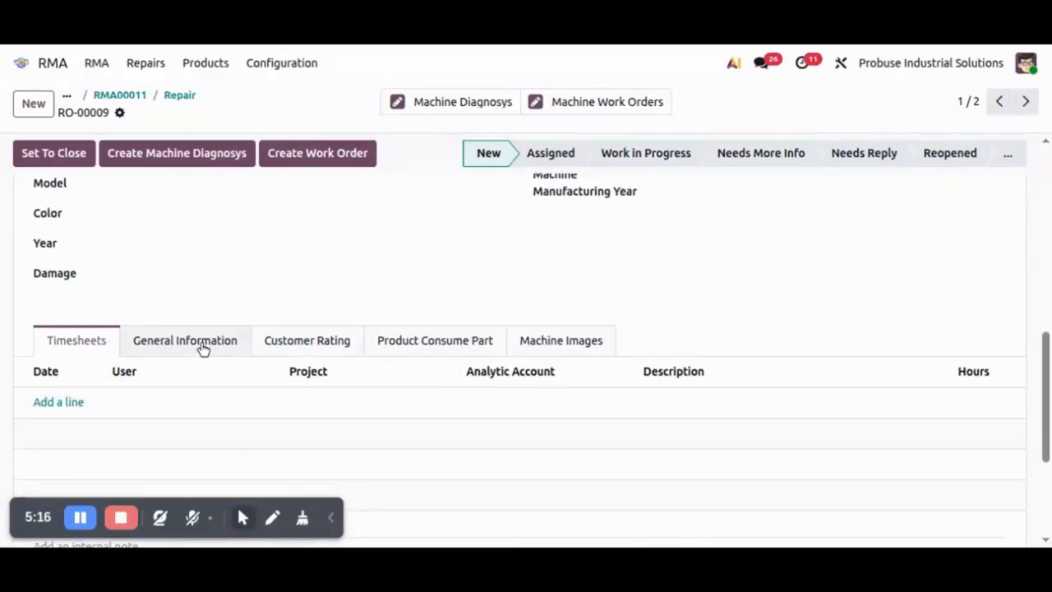
Check the return reason and problem in the repair request's general information, and go back to the return order
click(209, 342)
scroll(145, 354, down, 2)
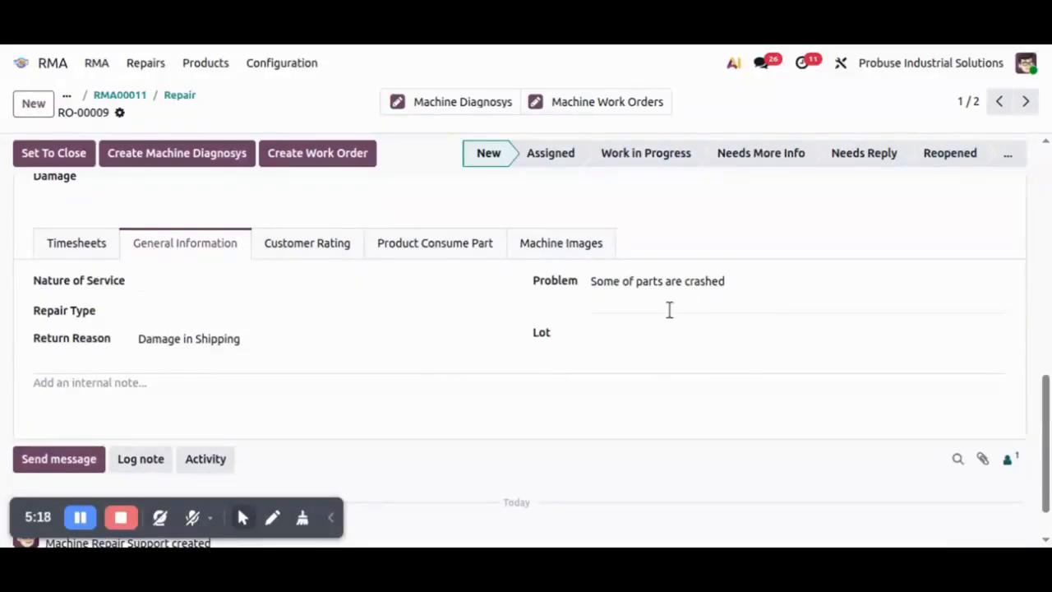
click(173, 131)
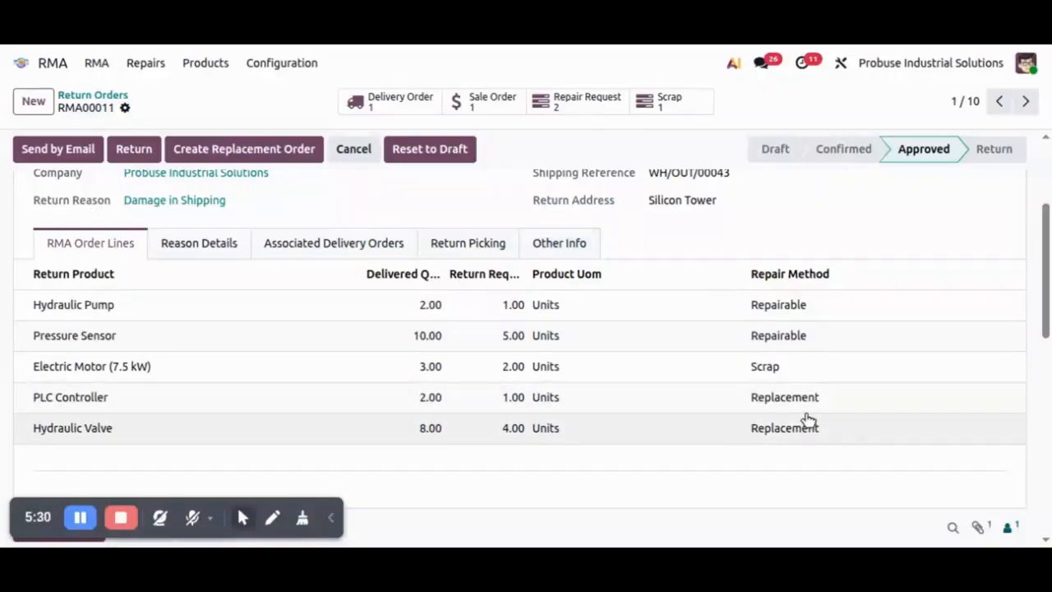
Create the replacement order for the order lines marked Replacement and open the linked quotation
click(226, 157)
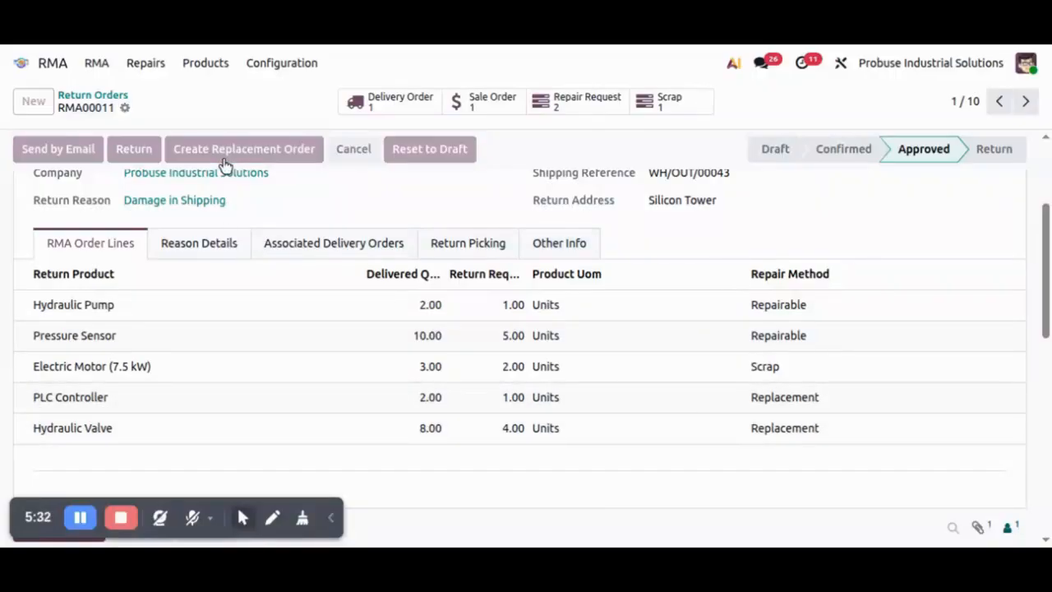
click(690, 109)
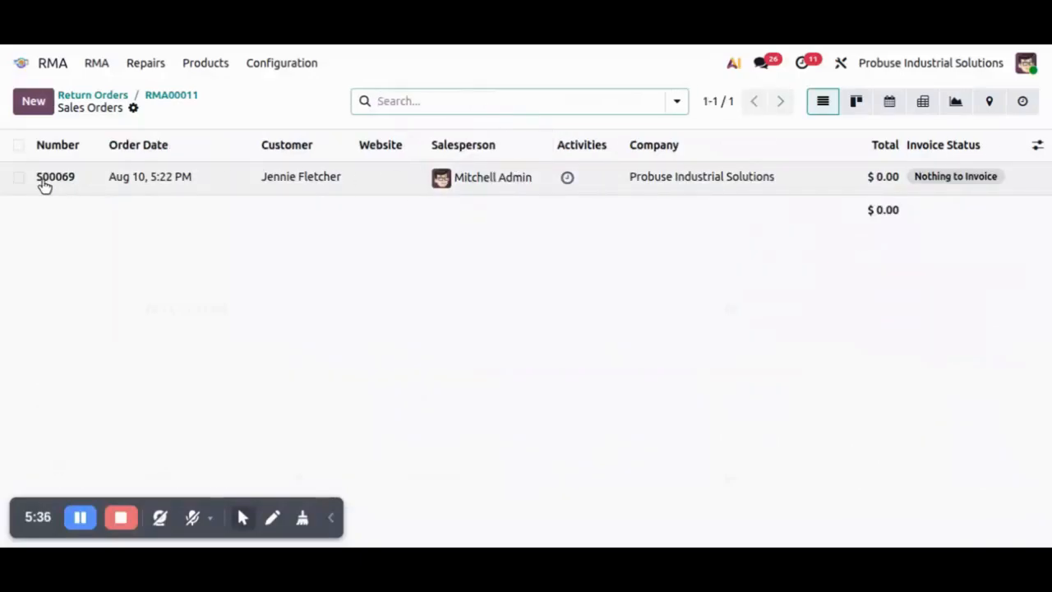
click(747, 191)
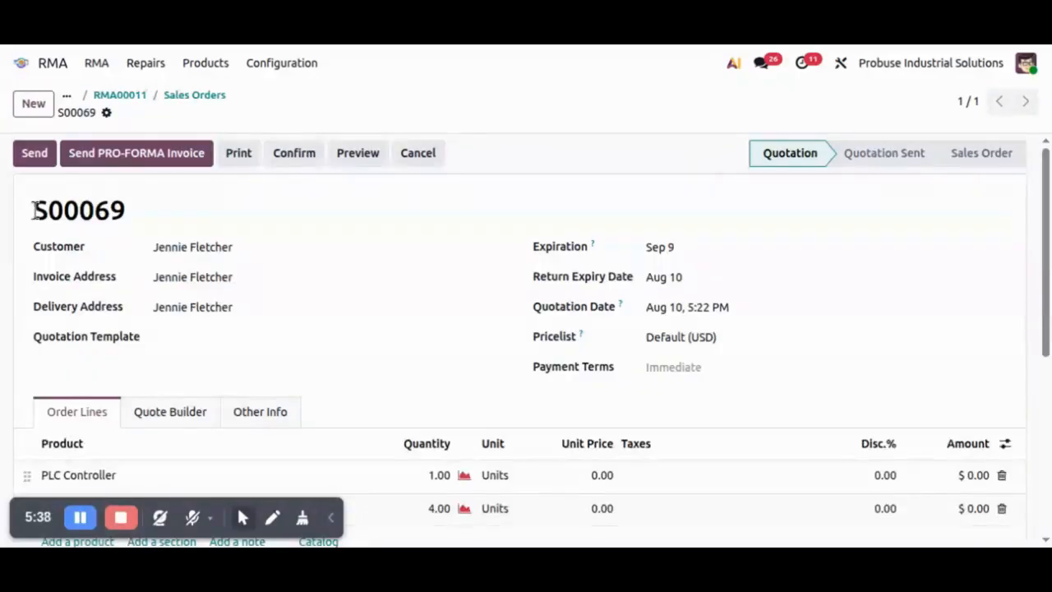
Review the replacement quotation's header and its PLC Controller and Hydraulic Valve lines, and return to the return order
drag(33, 210, 280, 207)
click(288, 212)
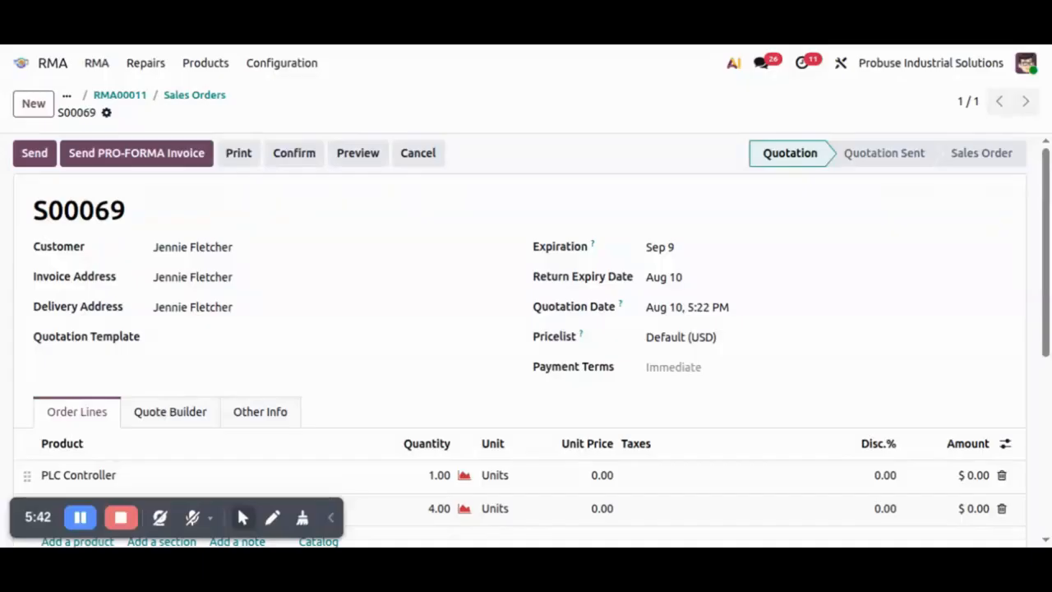
scroll(290, 217, down, 5)
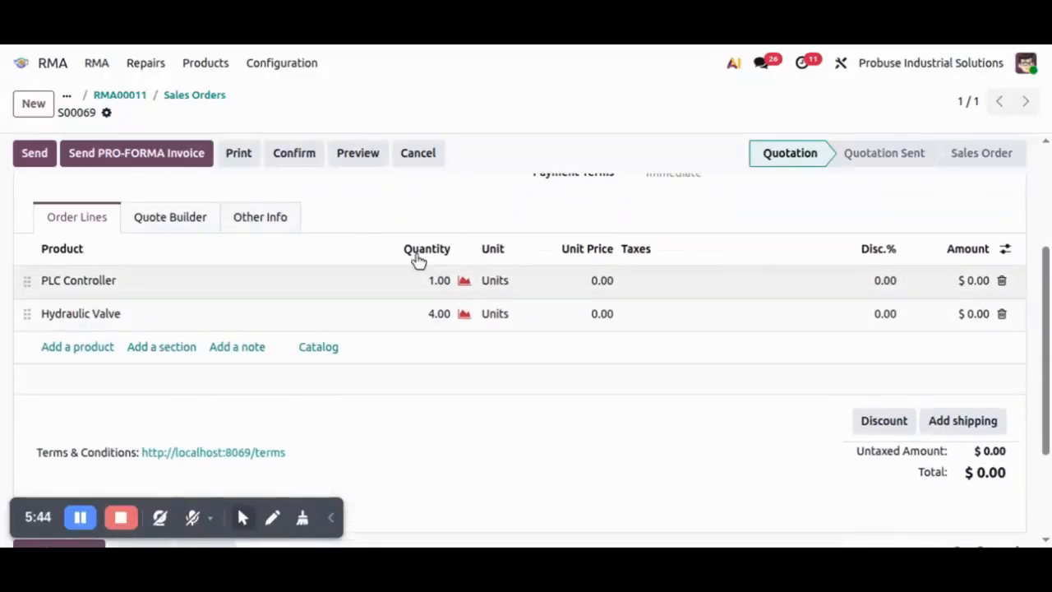
scroll(826, 427, up, 5)
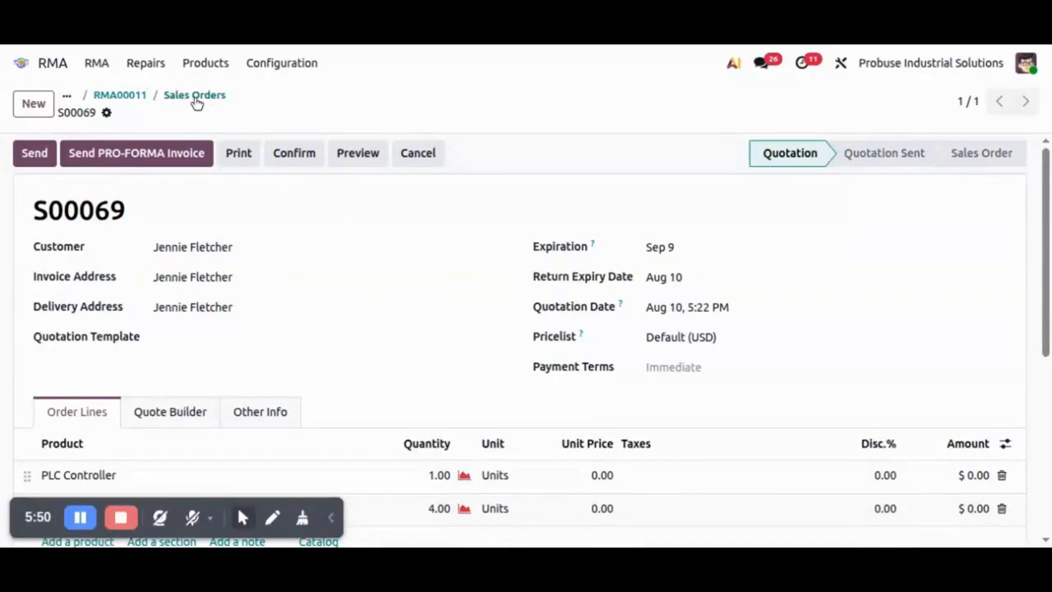
click(141, 98)
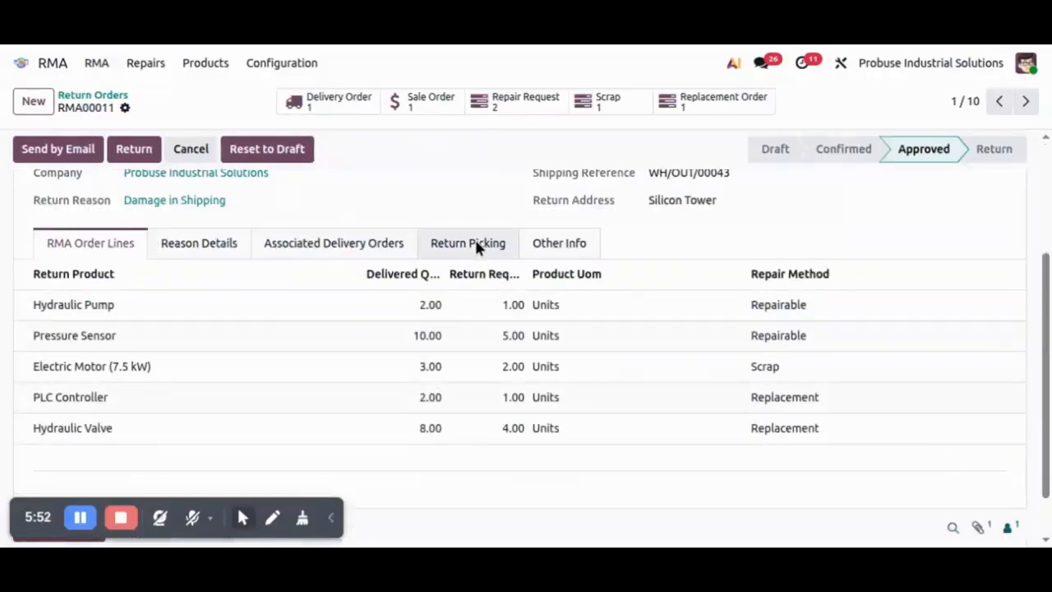
Print the RMA document for the approved return order
click(126, 108)
mouse_move(189, 137)
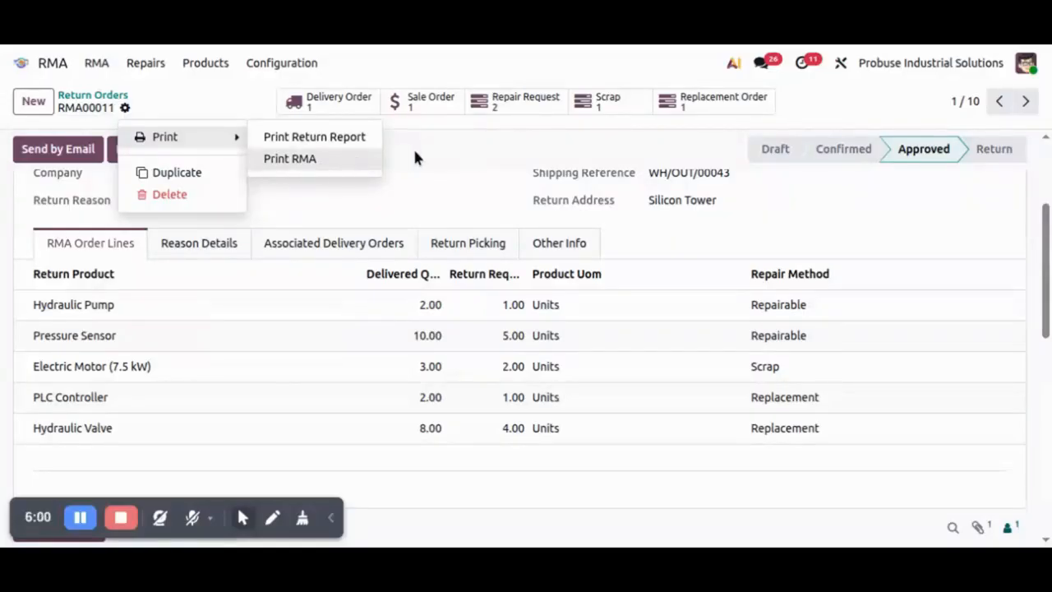
click(309, 160)
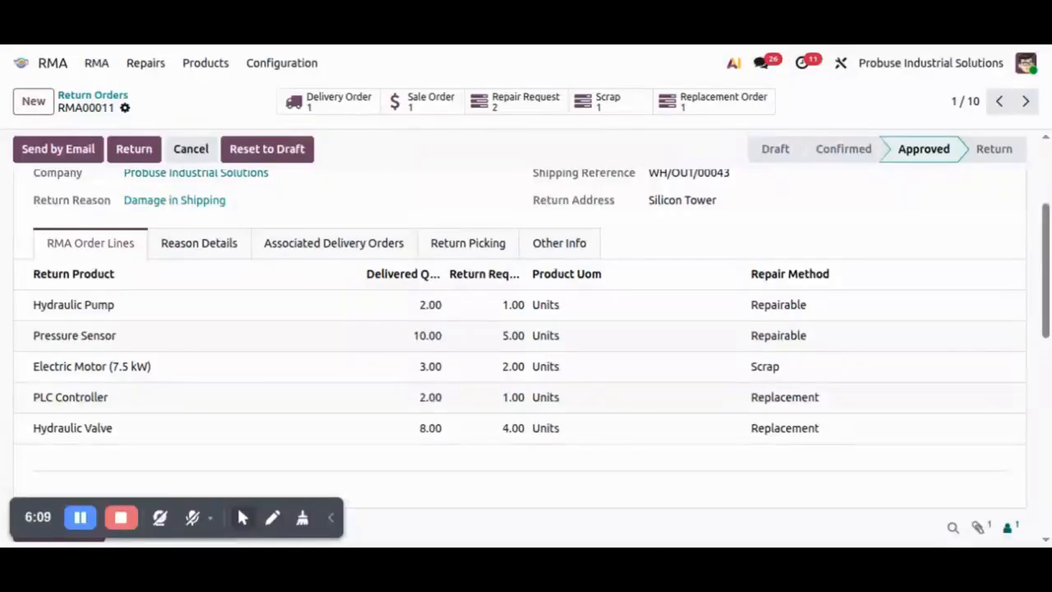
Open Report.pdf from the return order's message history, review its customer details, order lines and reason, and close it
scroll(299, 399, down, 10)
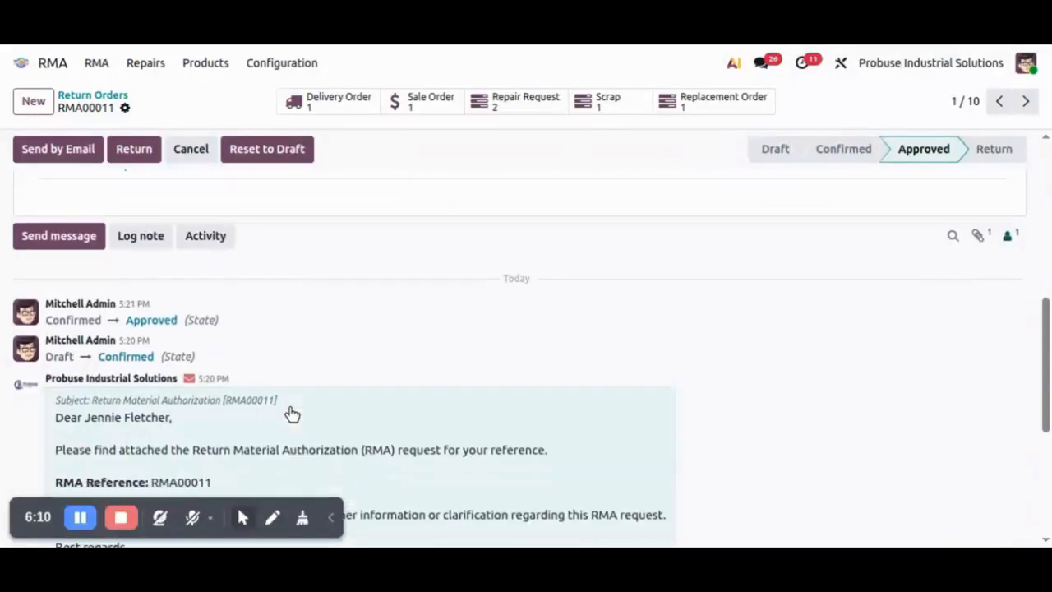
click(167, 350)
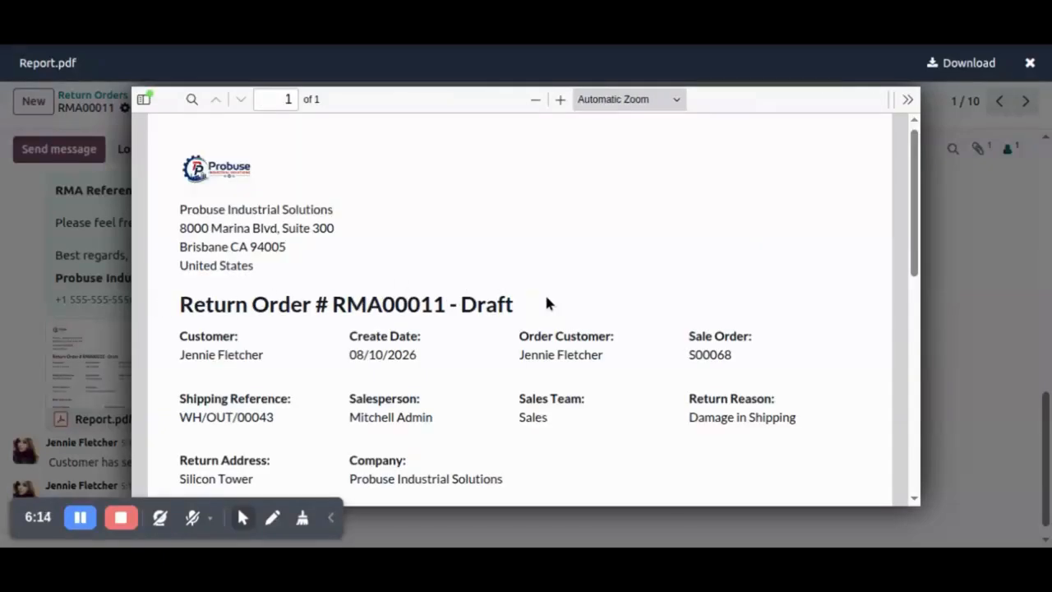
drag(178, 340, 732, 358)
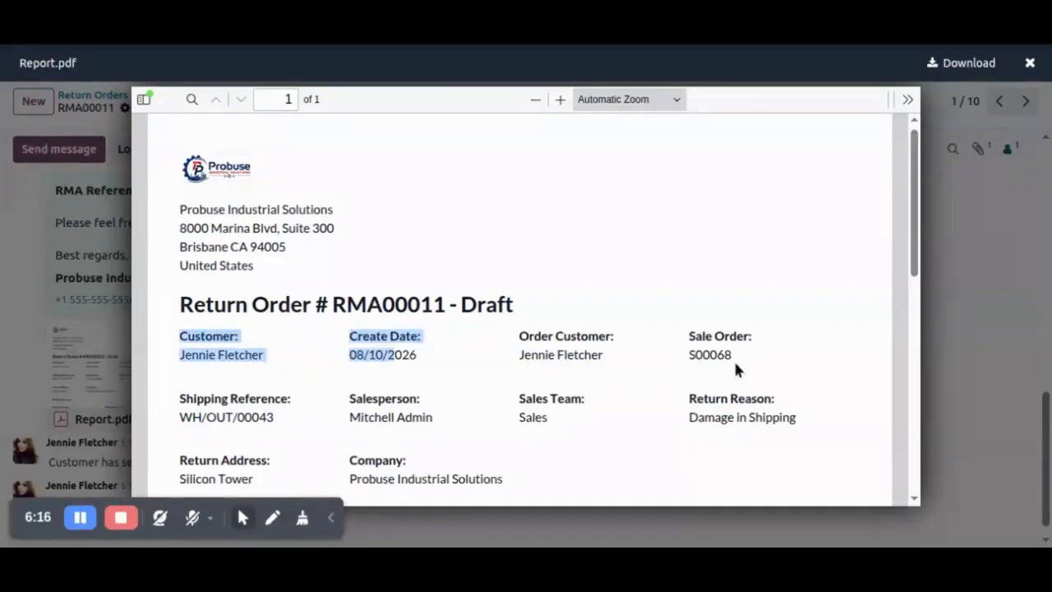
click(783, 357)
scroll(783, 357, down, 2)
scroll(517, 336, down, 6)
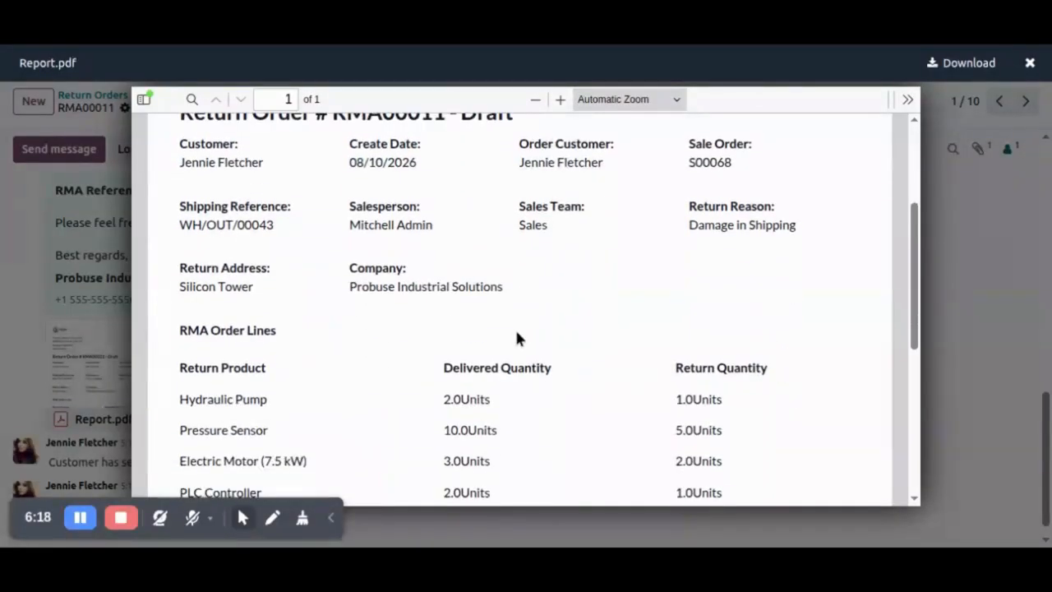
scroll(408, 353, down, 4)
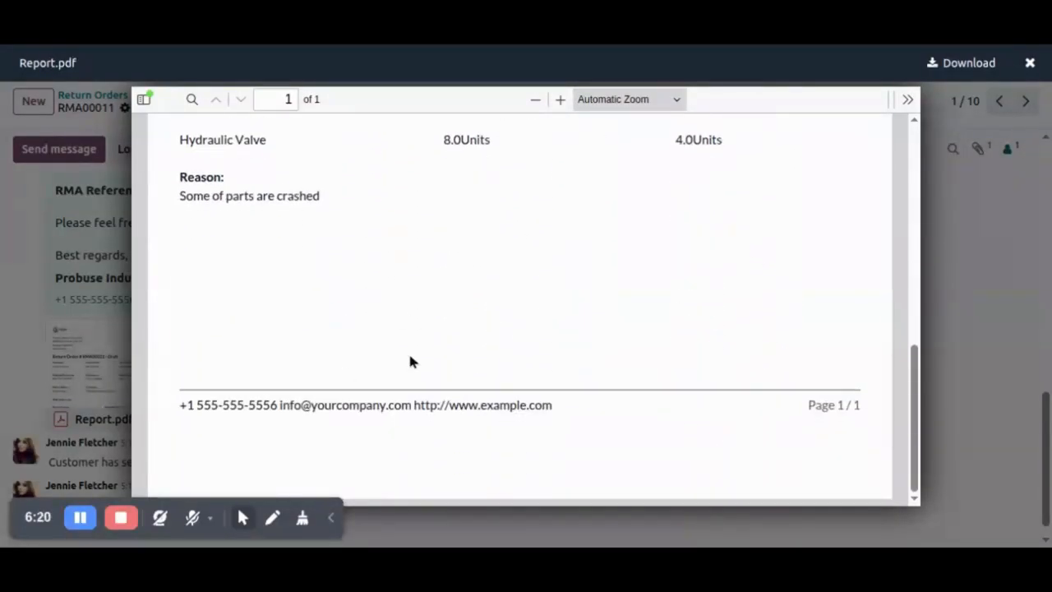
scroll(411, 361, up, 5)
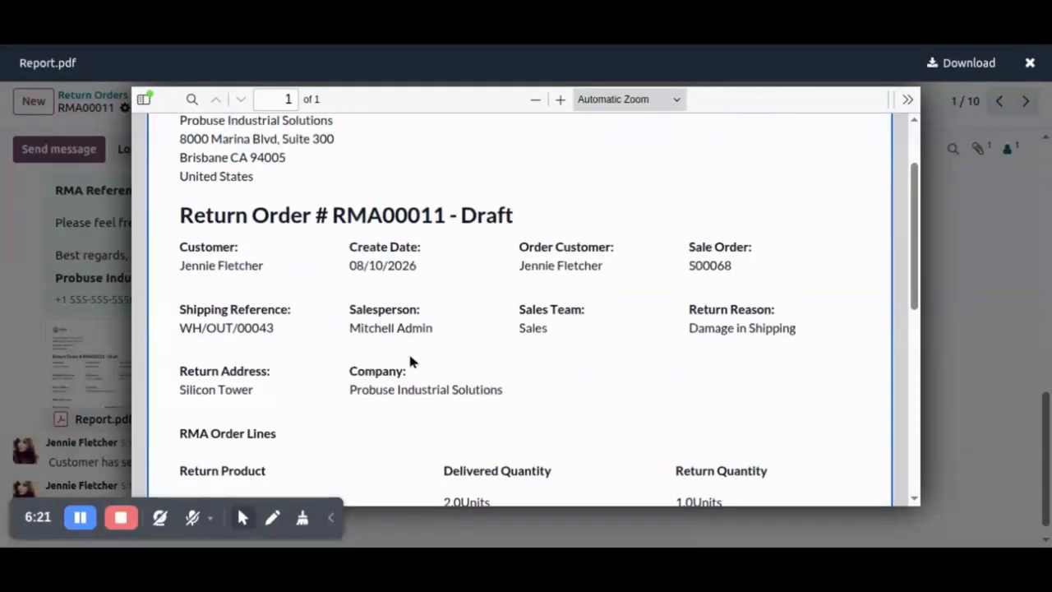
click(1028, 63)
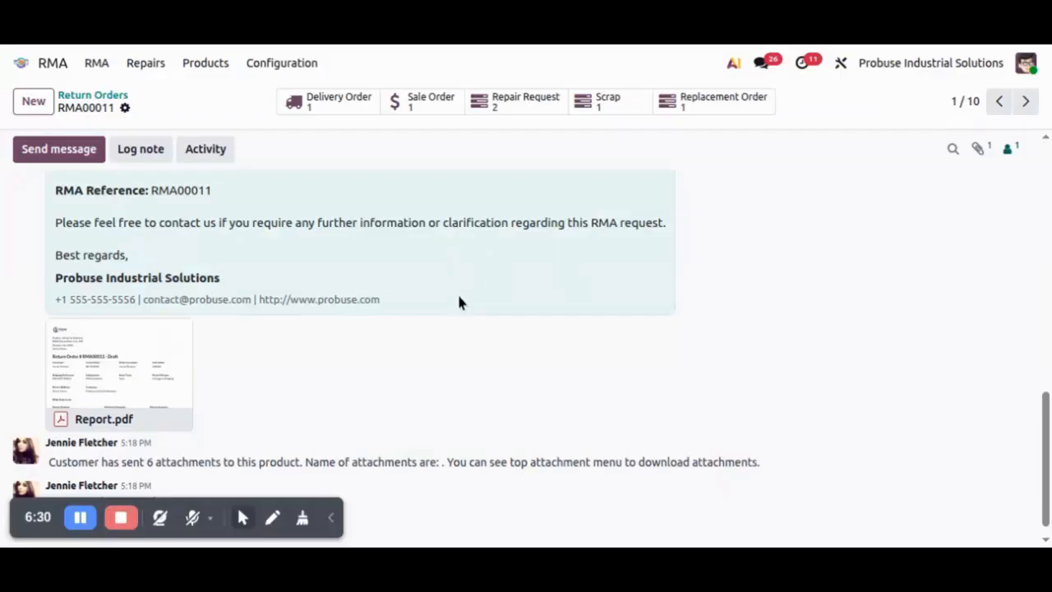
Open the customer's contact record from the return order, view the linked RMA orders and return to the return order
scroll(458, 301, up, 10)
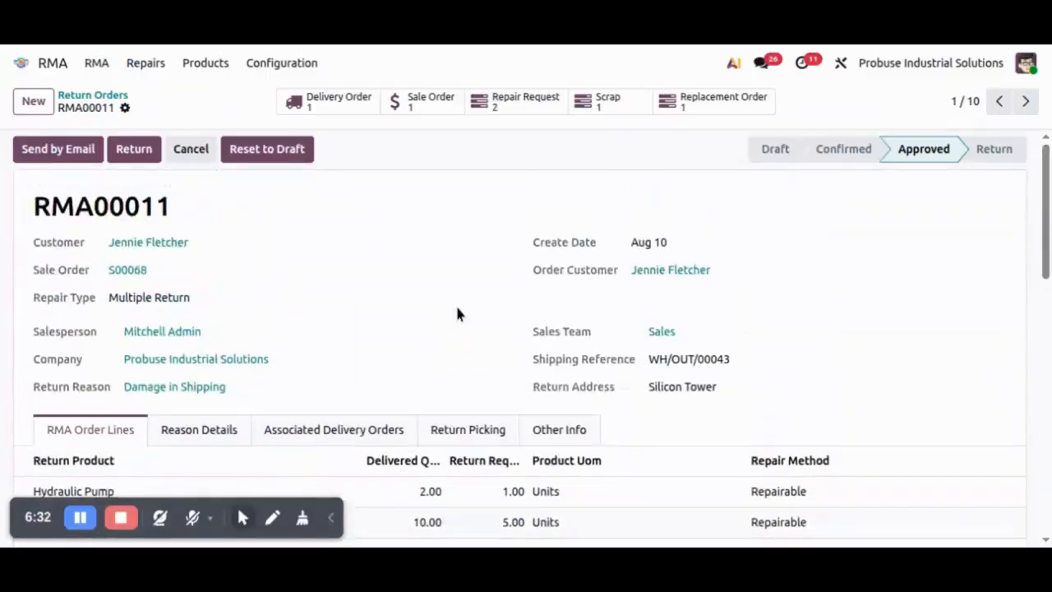
click(146, 241)
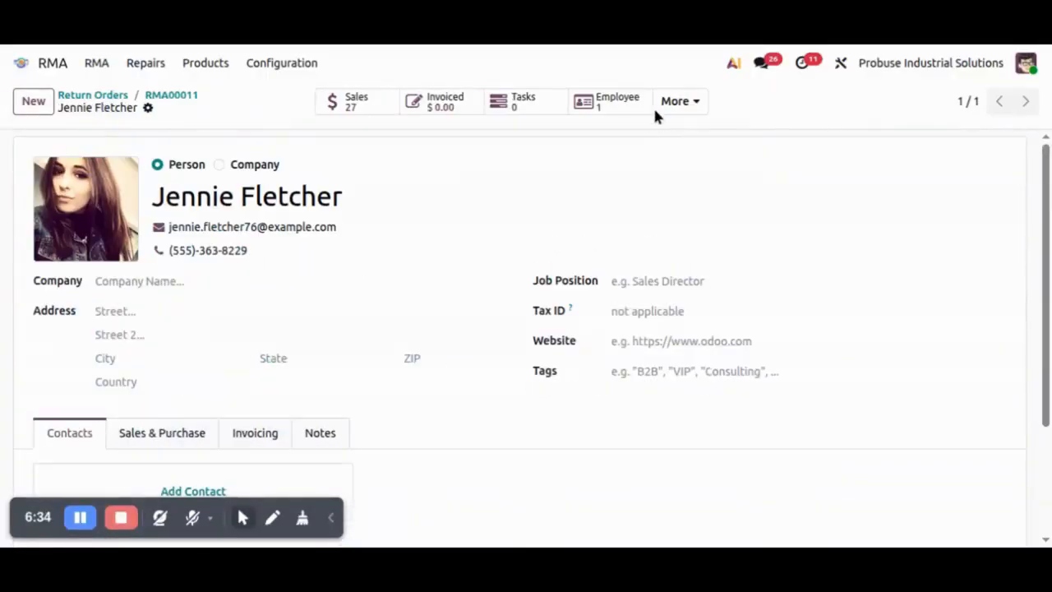
click(672, 105)
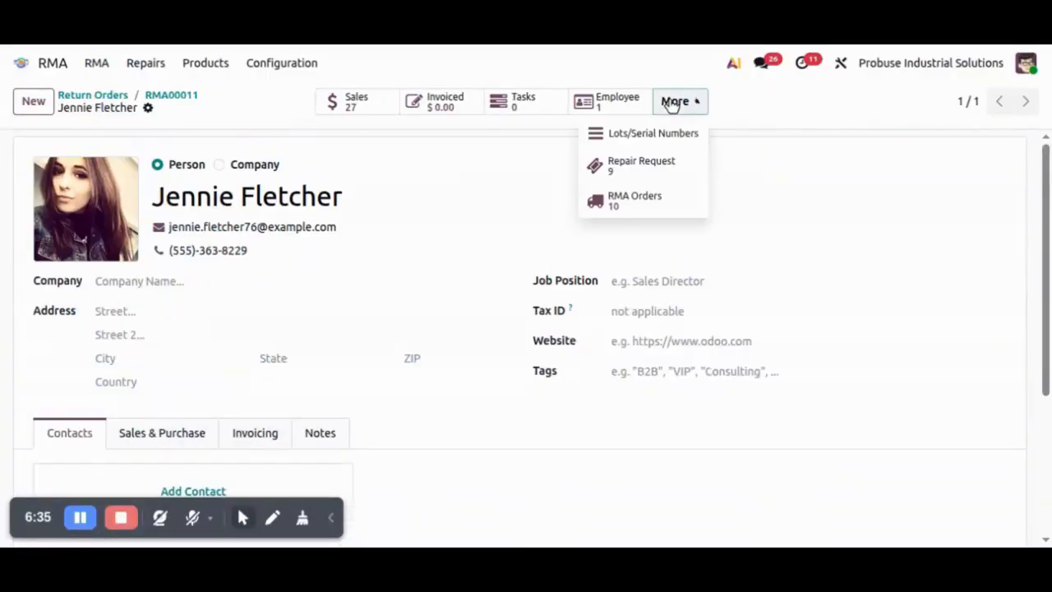
click(645, 202)
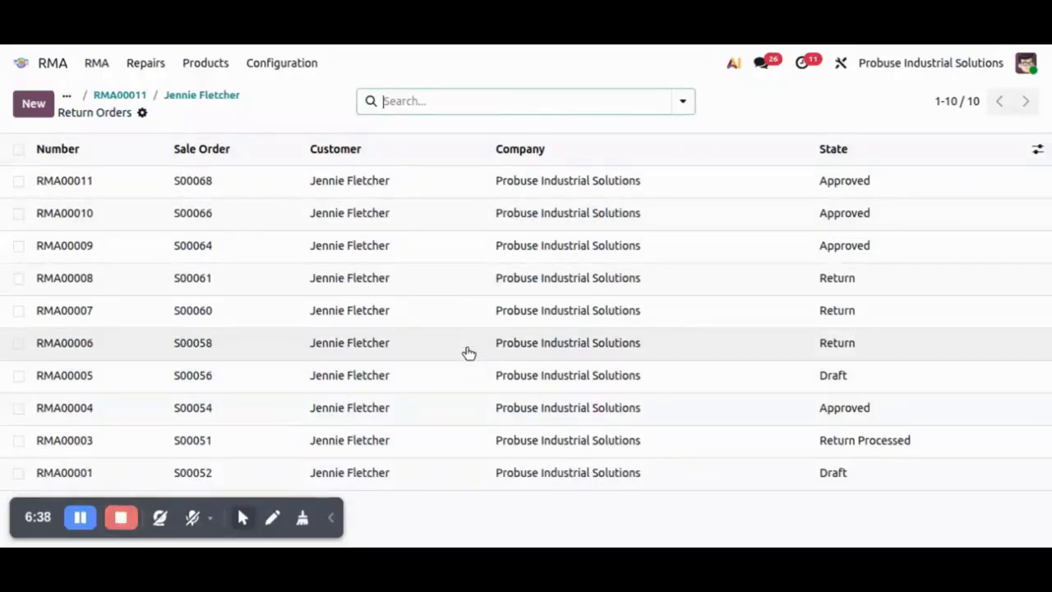
click(216, 96)
click(676, 101)
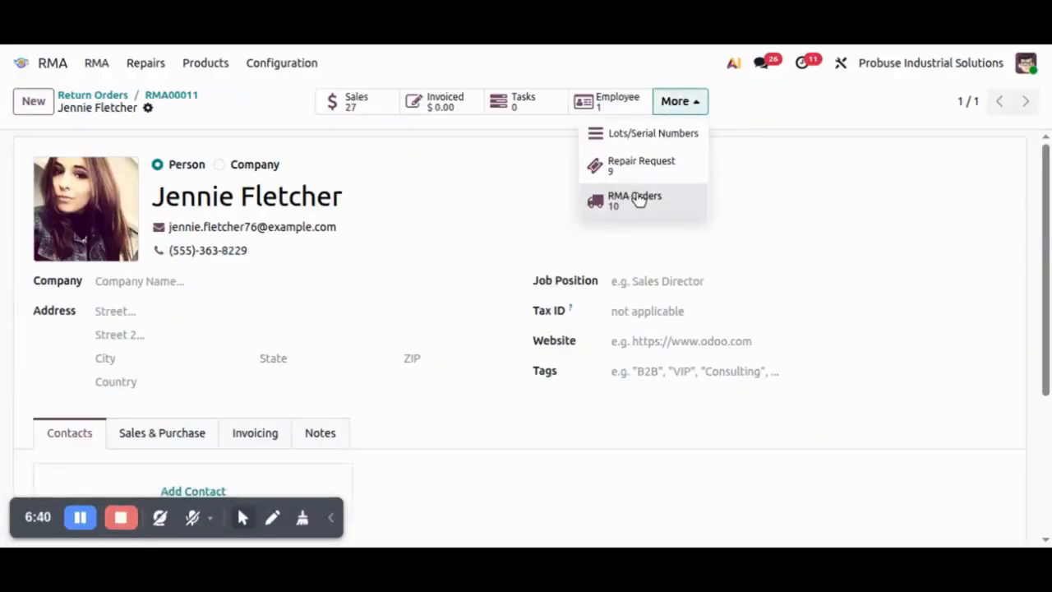
click(664, 205)
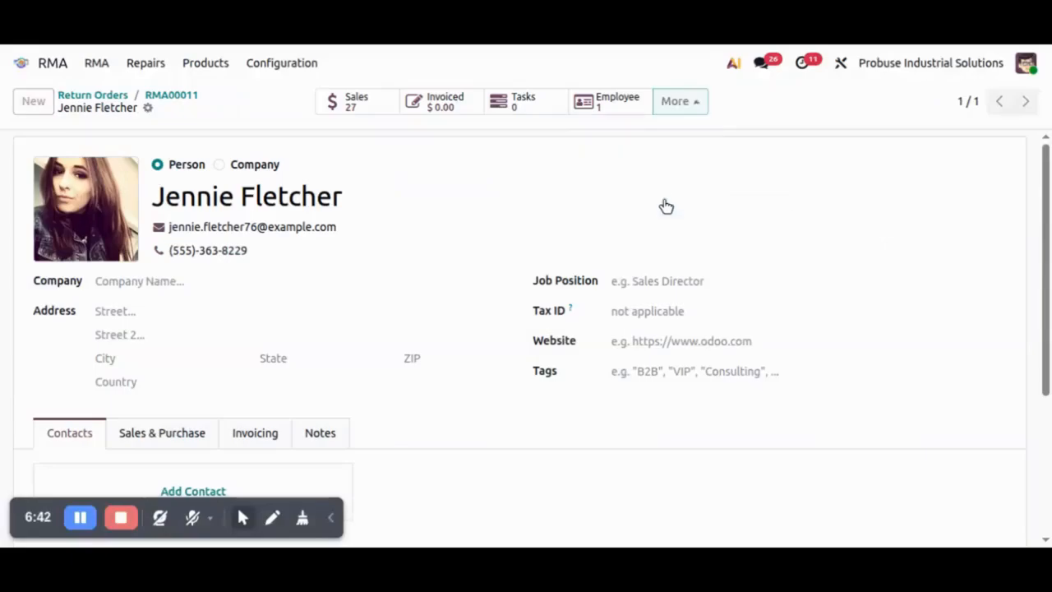
click(142, 96)
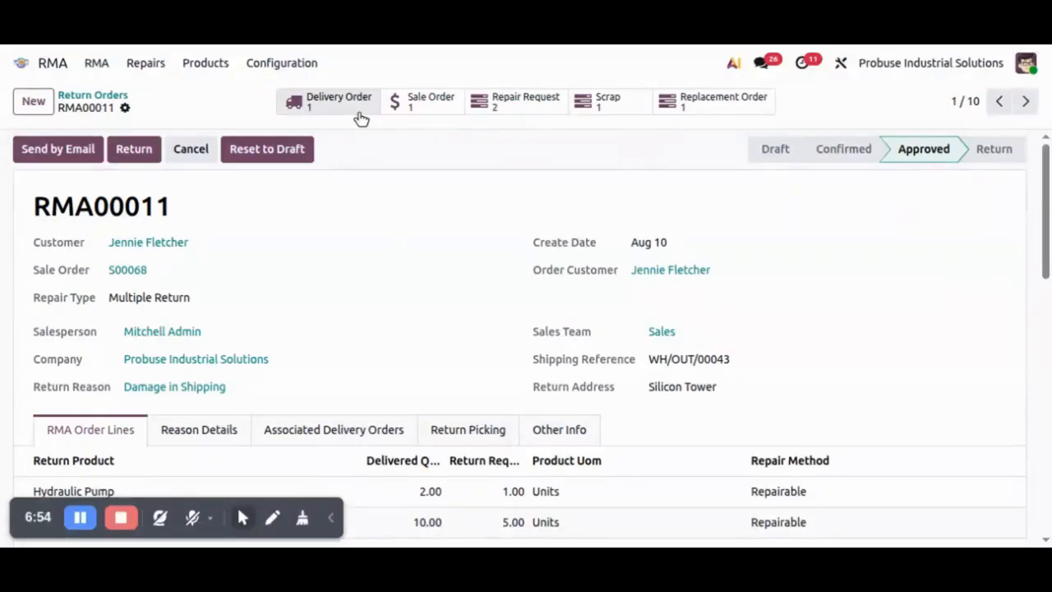
Open the sale order linked to the return order, view its RMA orders and go back to the sales orders list
click(427, 104)
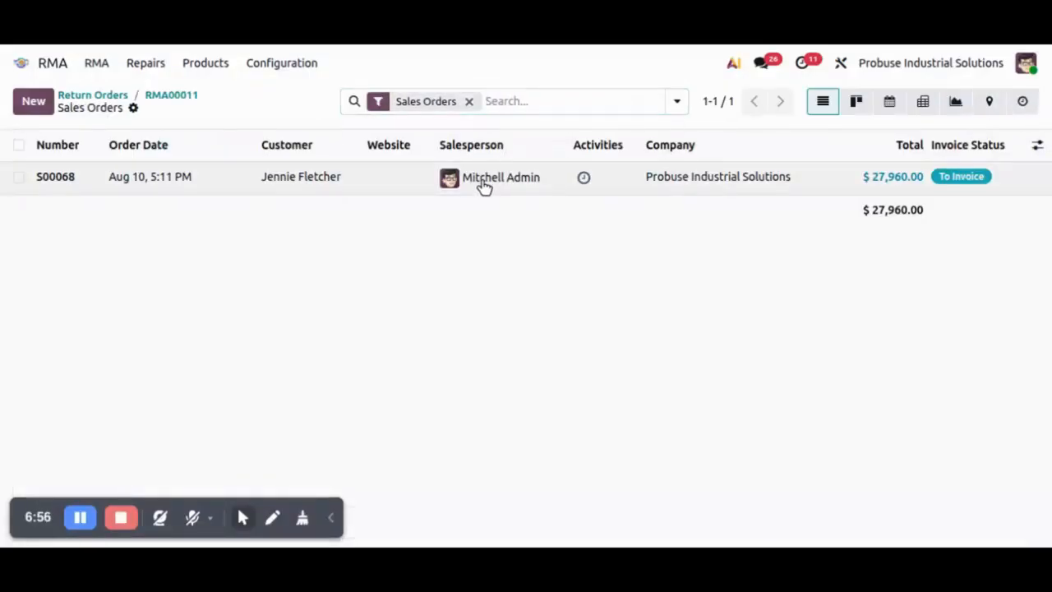
click(484, 182)
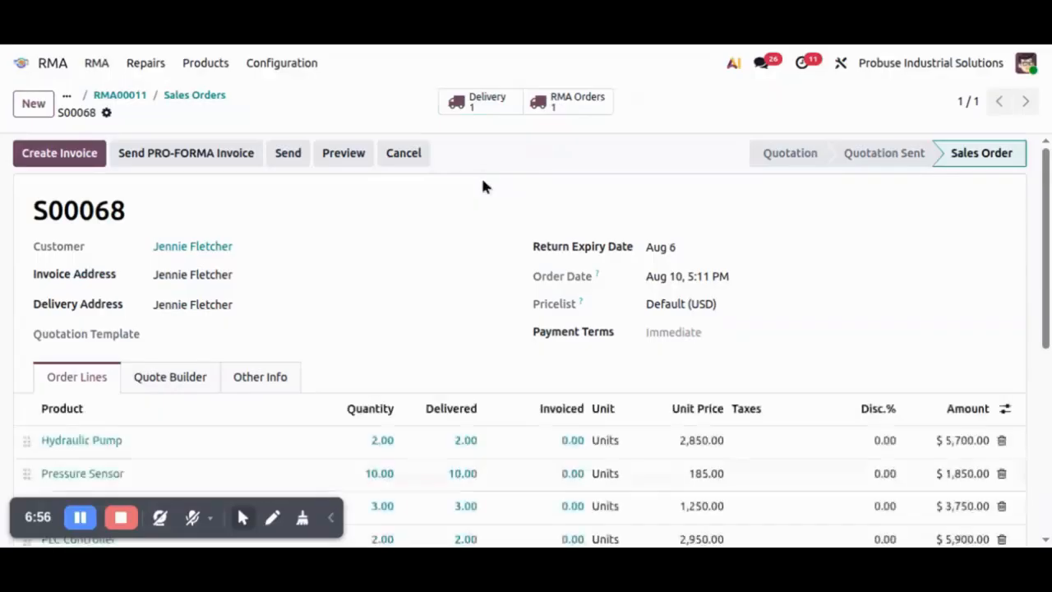
click(565, 110)
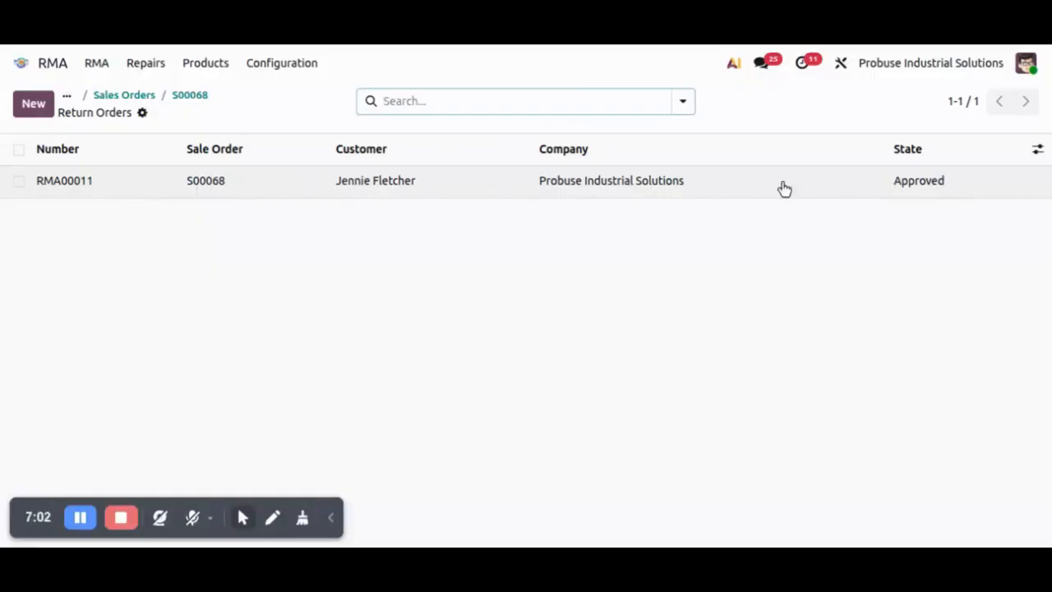
click(123, 95)
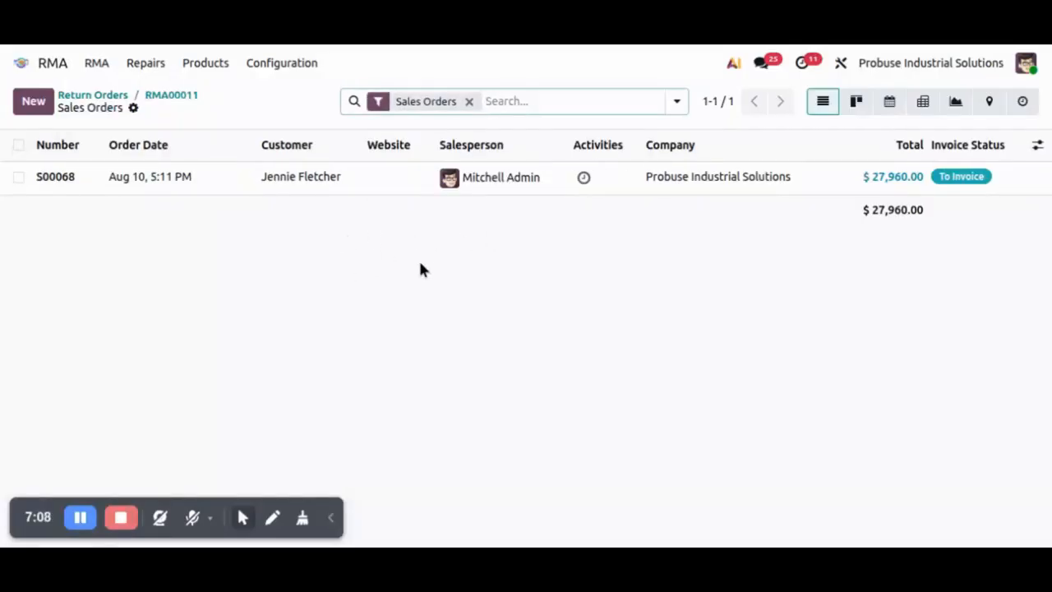
click(21, 247)
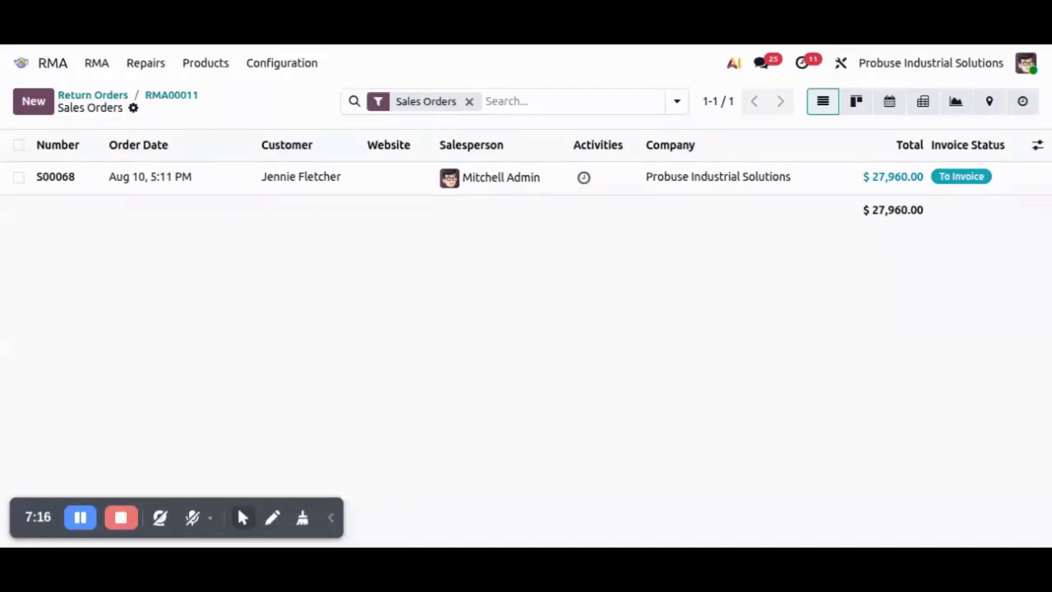
Log out of the administrator account and sign in to the portal as the customer with their e-mail and account password
click(1024, 64)
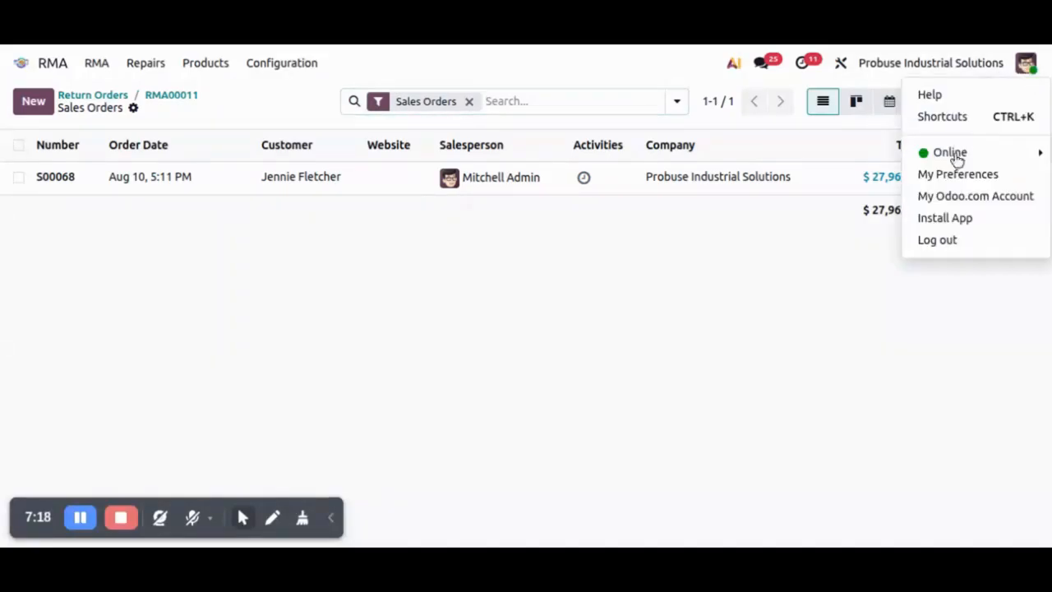
click(927, 239)
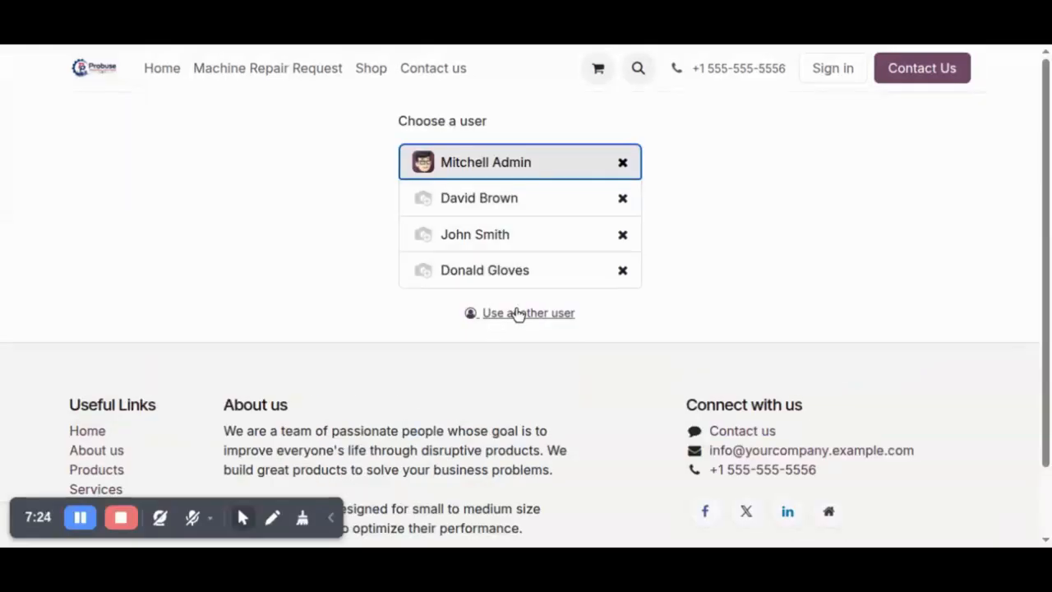
click(518, 314)
text(jennie.fletcher76@example.com)
click(516, 244)
text(a)
key(Return)
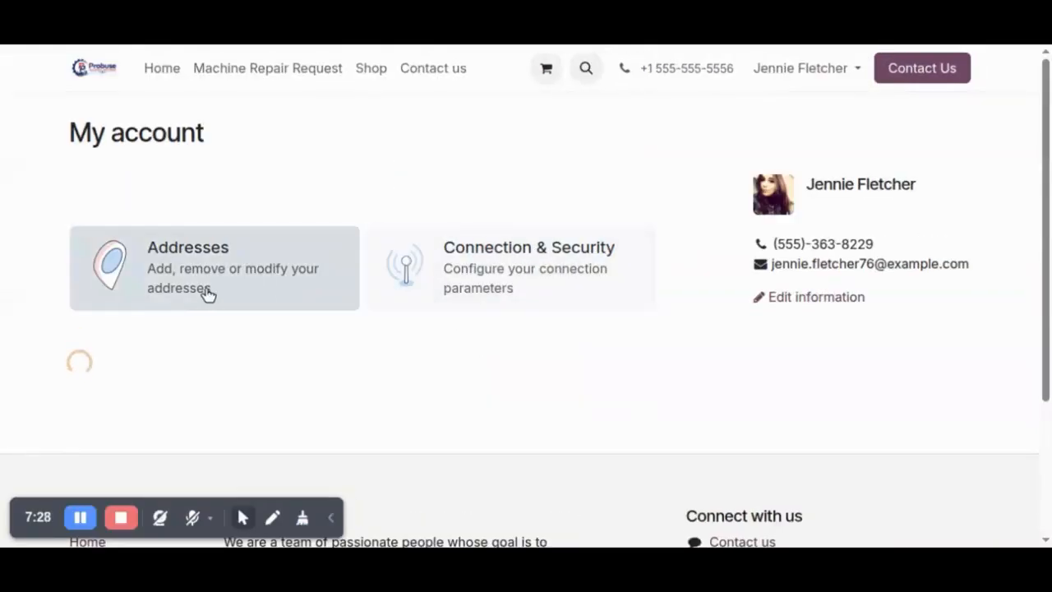
Open the customer's returned sales order in the portal and view the number, created date, sale order and stage of its RMA orders
click(207, 296)
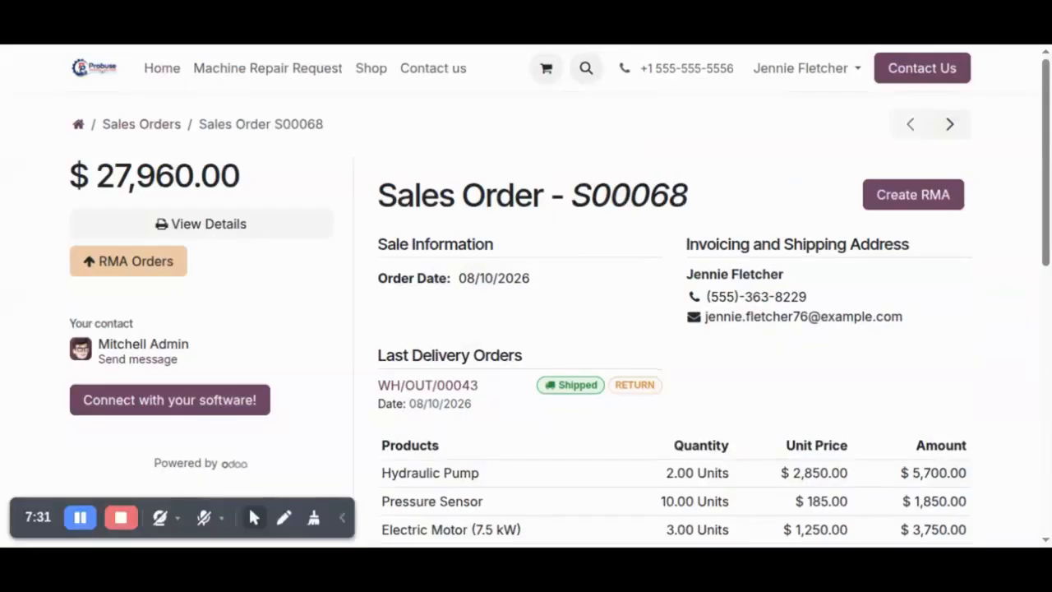
drag(71, 175, 236, 175)
click(236, 175)
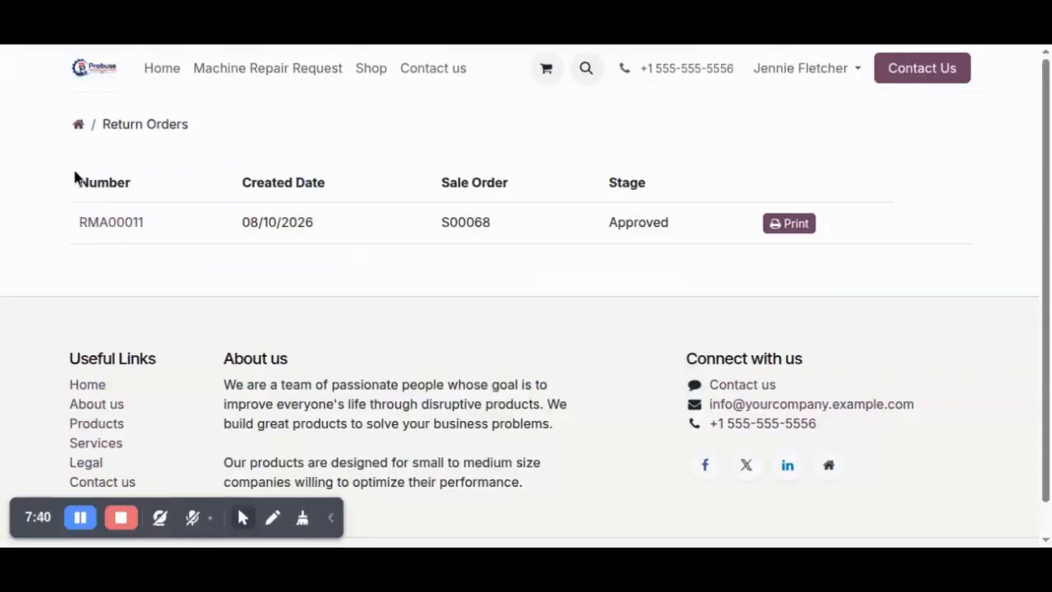
drag(76, 176, 676, 183)
click(674, 176)
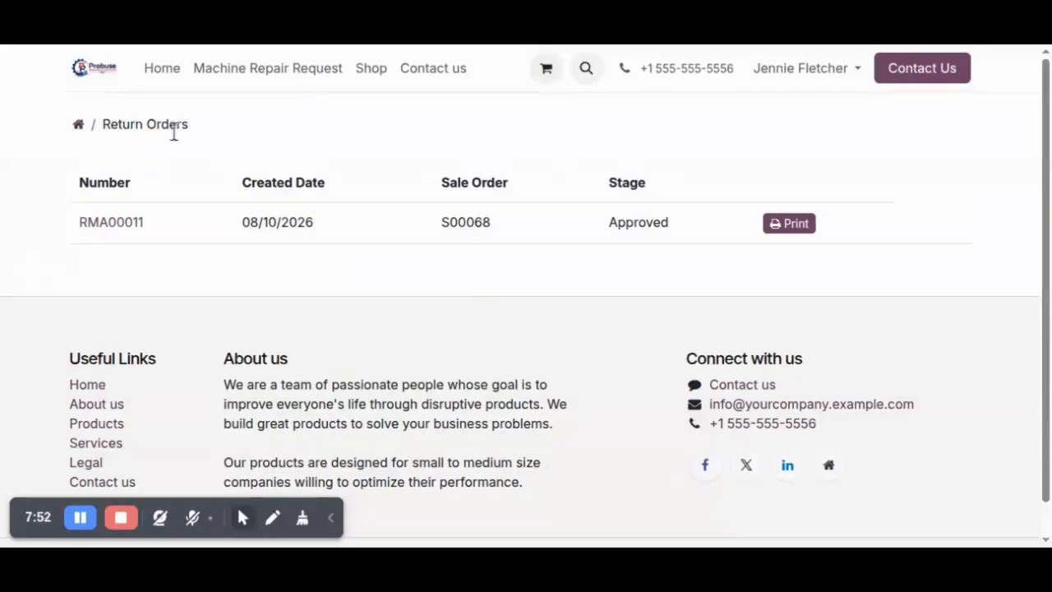
Open Your Returns from the customer's account page and review the full list of return orders and their stages
click(787, 70)
click(782, 112)
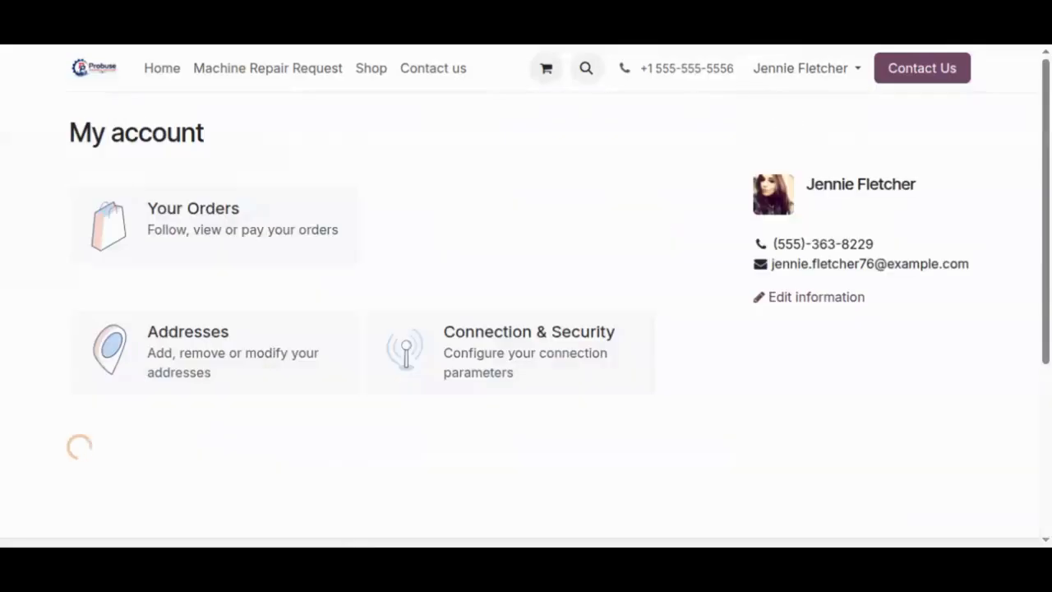
scroll(497, 376, down, 3)
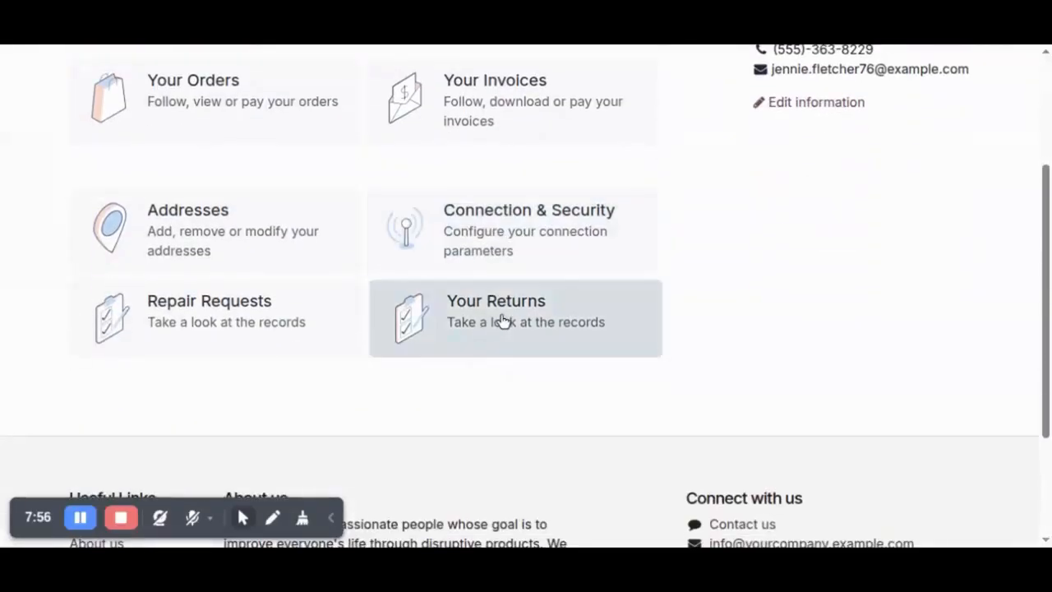
click(502, 321)
drag(82, 185, 706, 178)
click(707, 177)
scroll(656, 253, down, 3)
scroll(658, 262, up, 5)
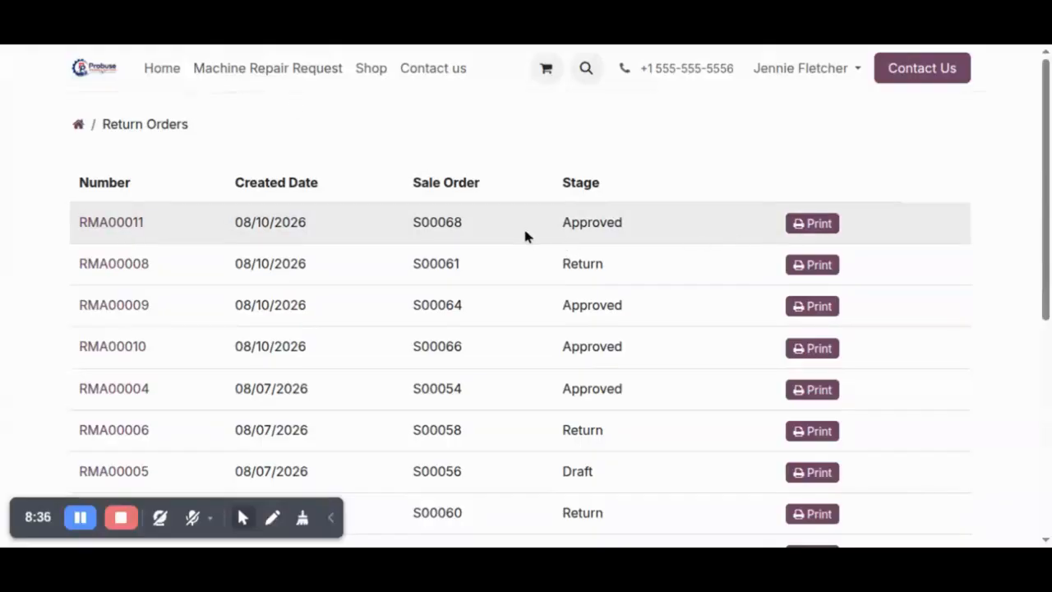
Open the newest approved return order in the list and examine its contact information, return products, repair methods and reason details
click(112, 223)
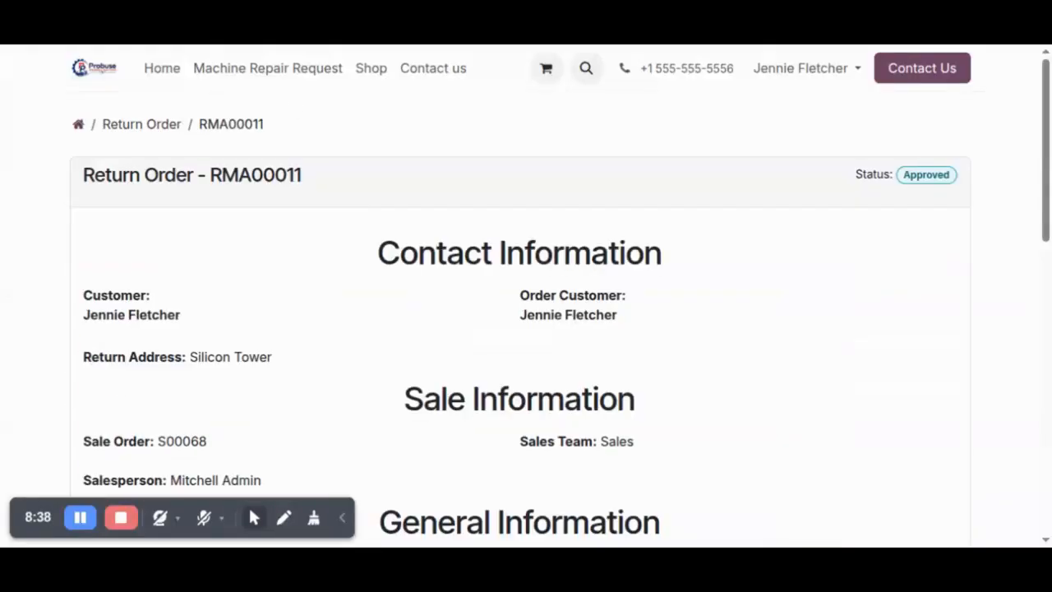
scroll(427, 238, down, 3)
scroll(437, 247, down, 3)
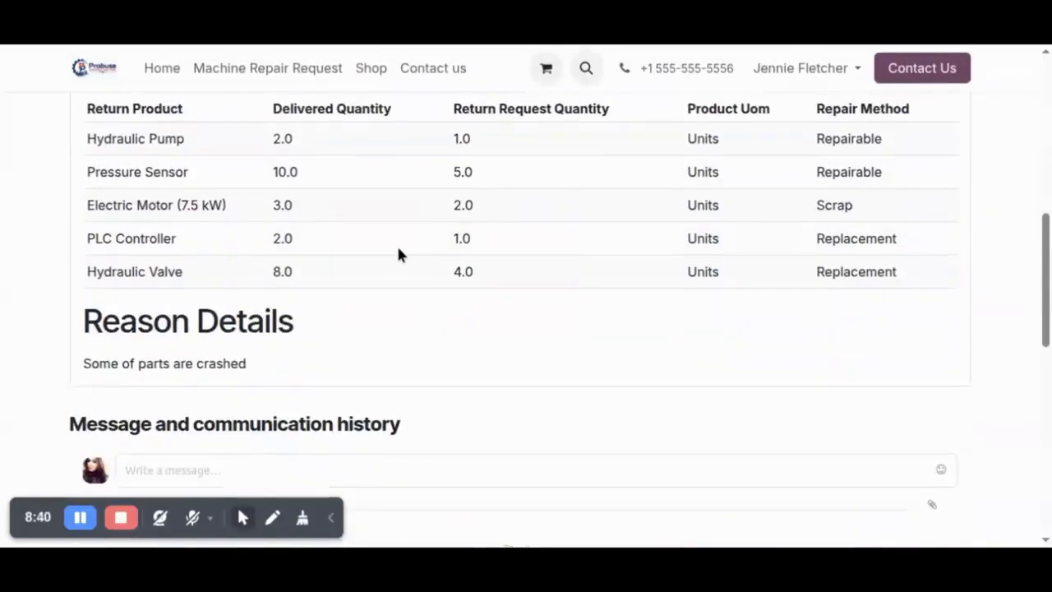
scroll(398, 255, up, 5)
scroll(398, 255, up, 2)
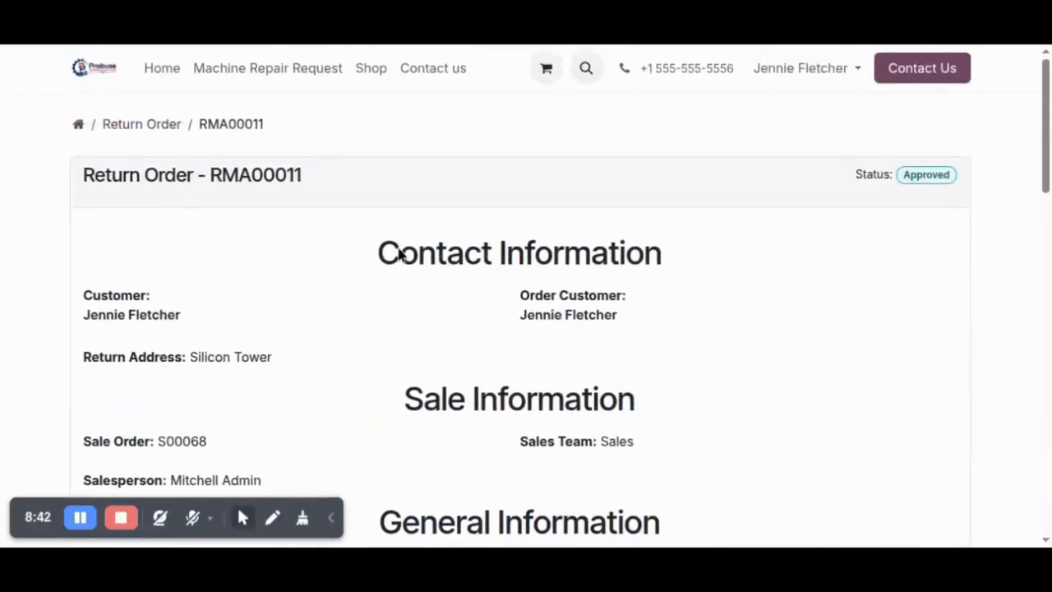